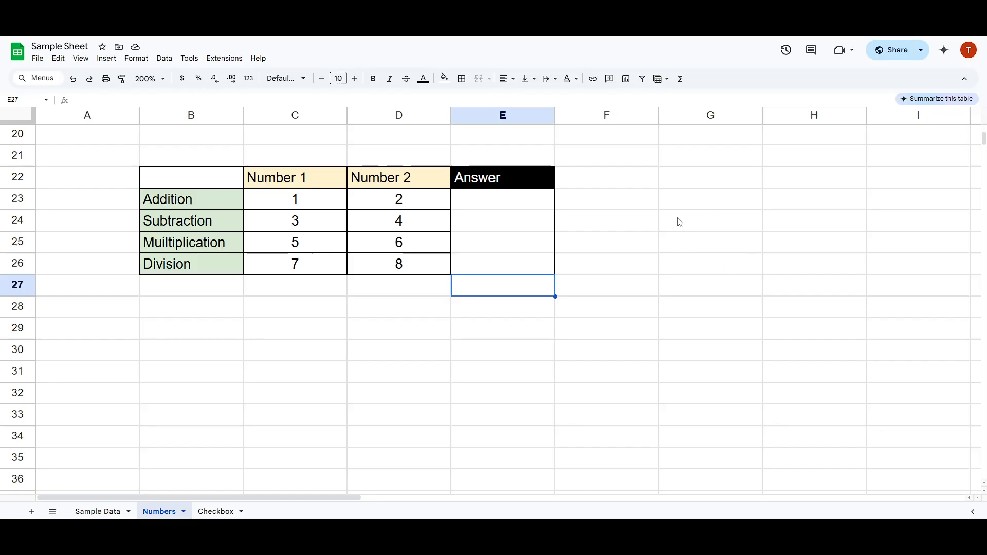
# Step: Examine the number pairs and the empty answer cell across the four operation rows of the table
pyautogui.click(298, 207)
pyautogui.click(395, 208)
pyautogui.click(498, 207)
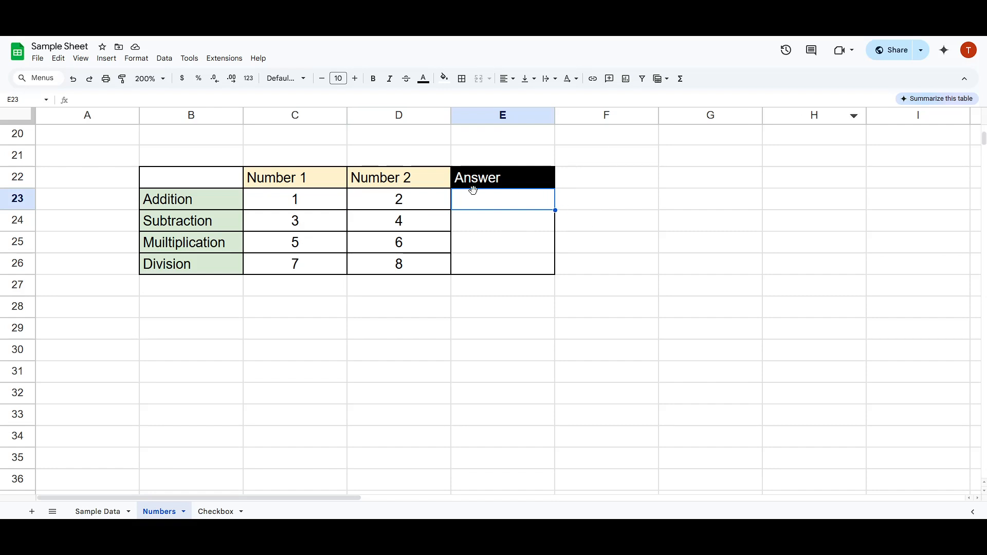
pyautogui.click(363, 227)
pyautogui.click(315, 229)
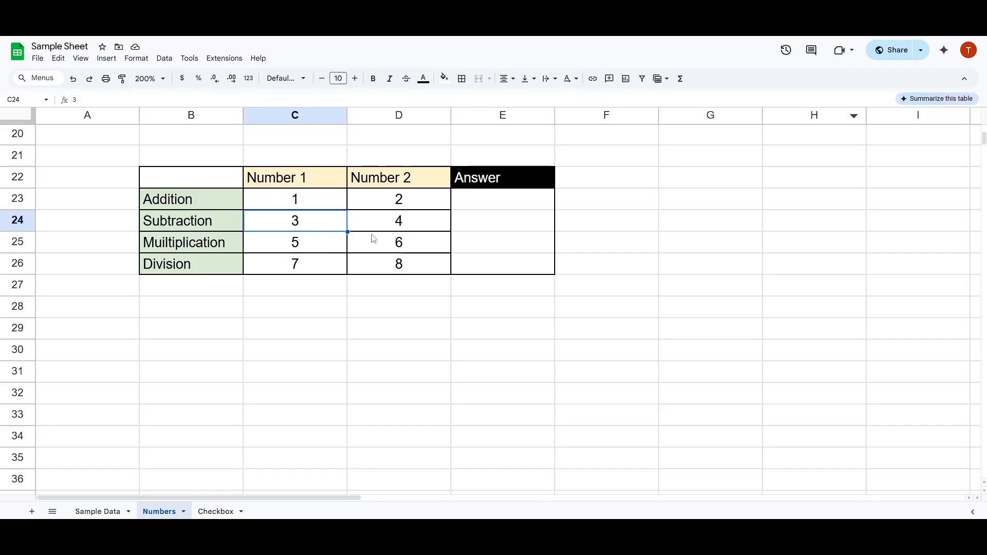
pyautogui.click(381, 251)
pyautogui.click(319, 247)
pyautogui.click(315, 266)
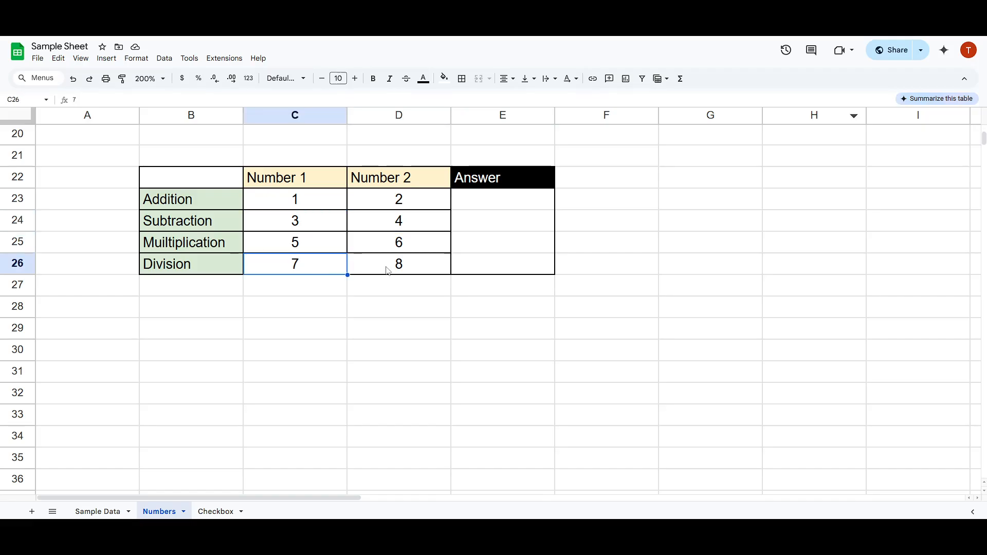
pyautogui.click(388, 271)
pyautogui.click(510, 206)
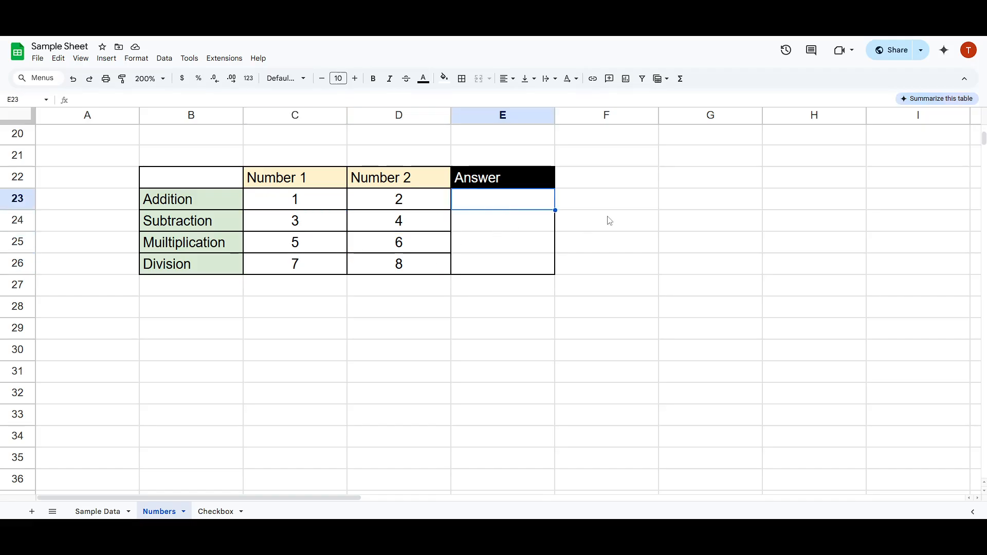
pyautogui.click(632, 205)
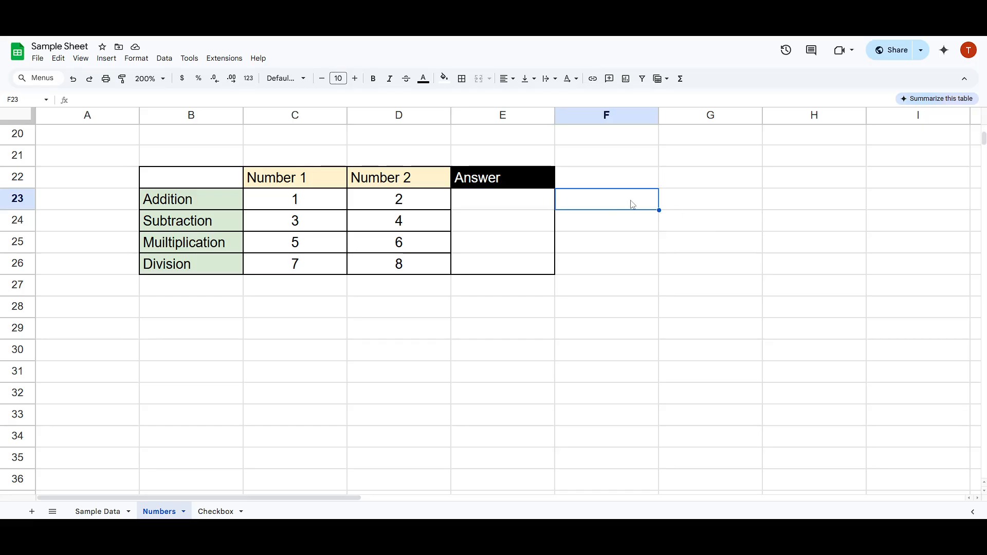
pyautogui.write('+')
pyautogui.press('Down')
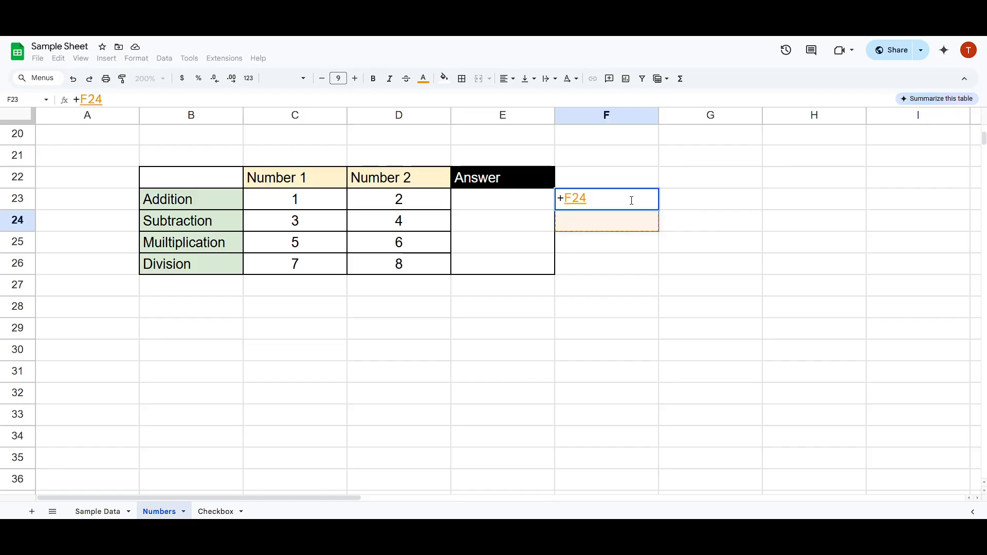
pyautogui.press('Escape')
# Step: Enter the formula =1+2 in the Addition row's Answer cell, E23
pyautogui.click(488, 198)
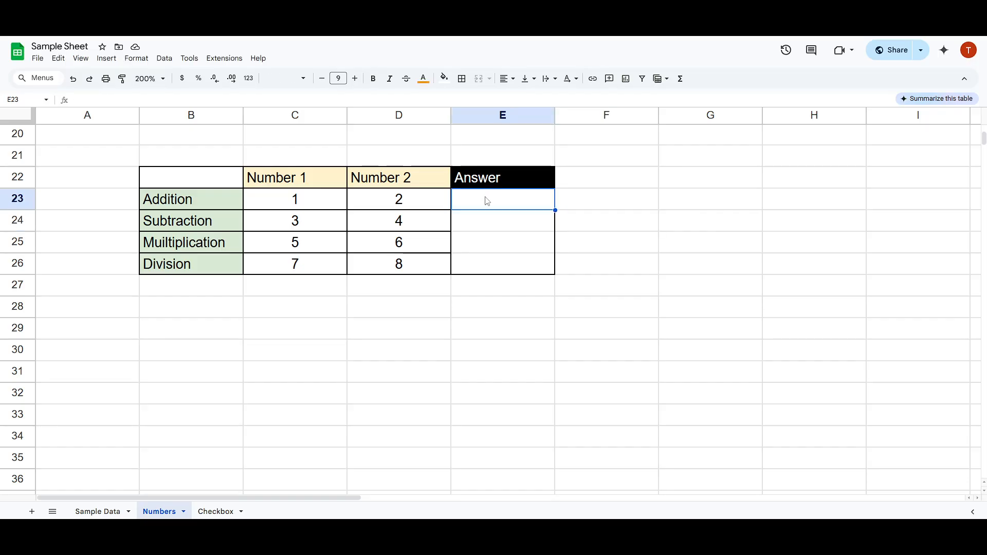
pyautogui.click(315, 204)
pyautogui.click(381, 203)
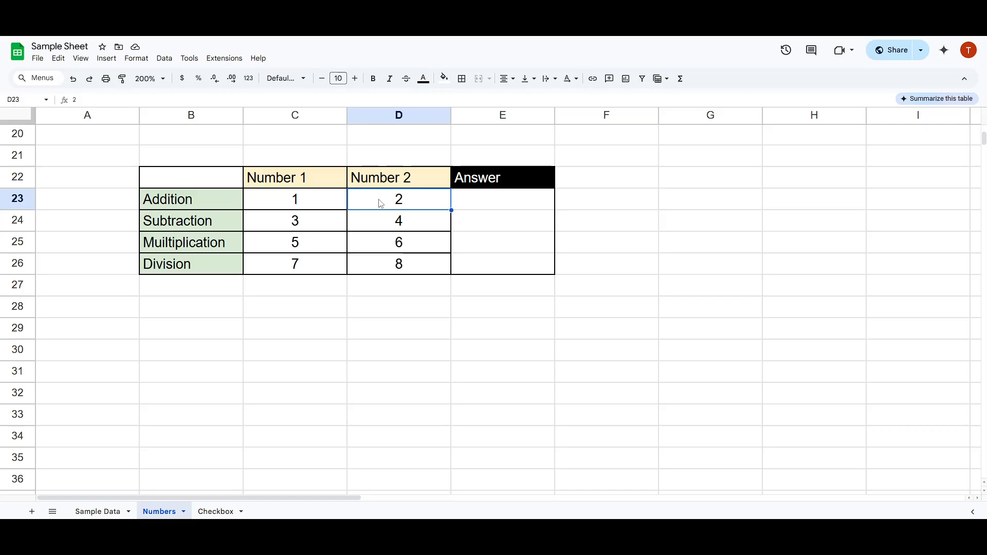
pyautogui.click(489, 207)
pyautogui.write('=1+')
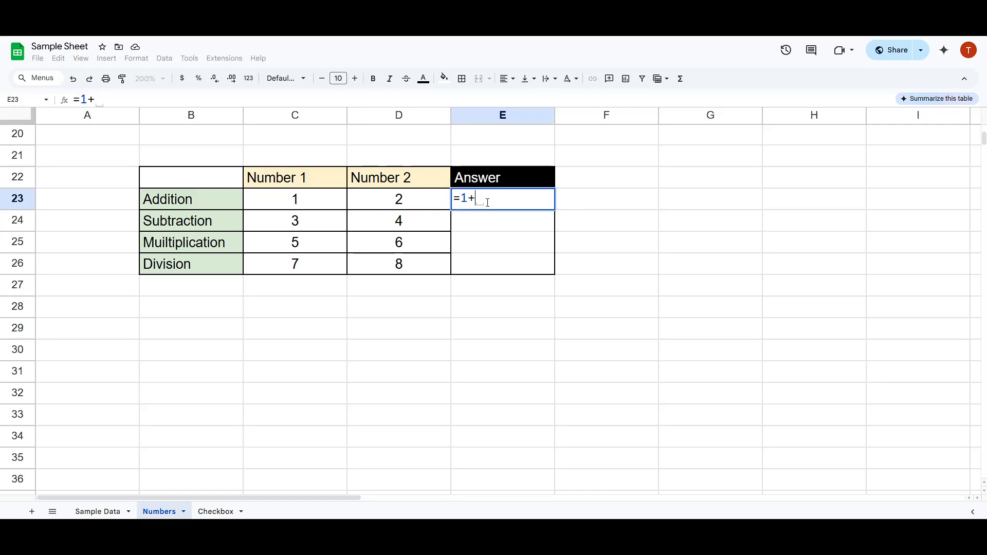
pyautogui.write('2')
pyautogui.press('Return')
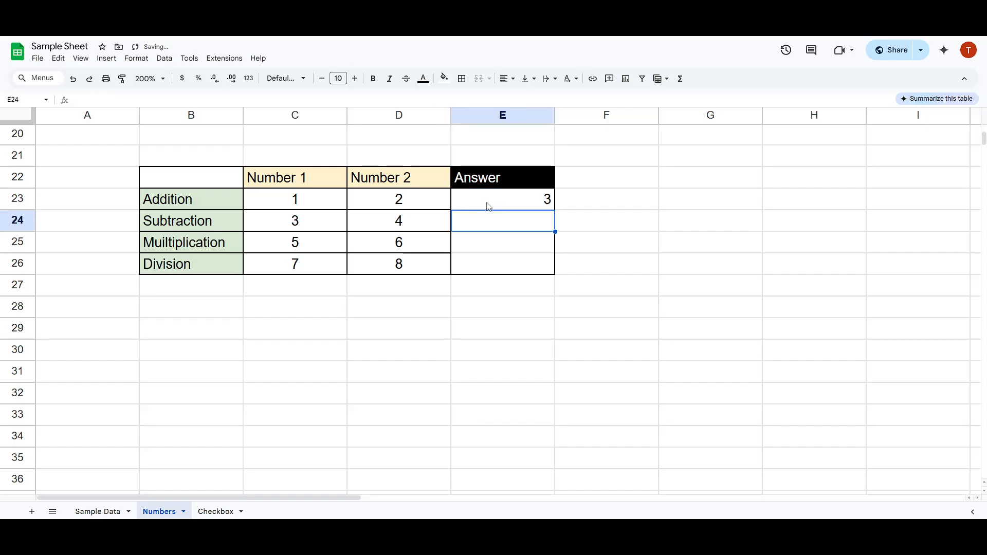
# Step: Center-align the Answer cells E23:E26 horizontally
pyautogui.click(520, 205)
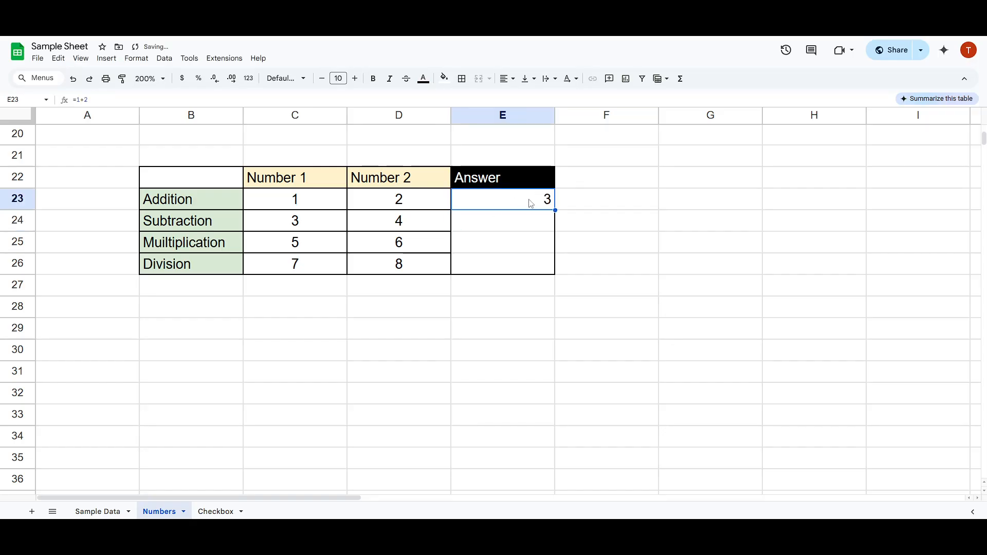
pyautogui.moveTo(514, 263); pyautogui.dragTo(506, 211)
pyautogui.hotkey('ctrl', 'shift', 'e')
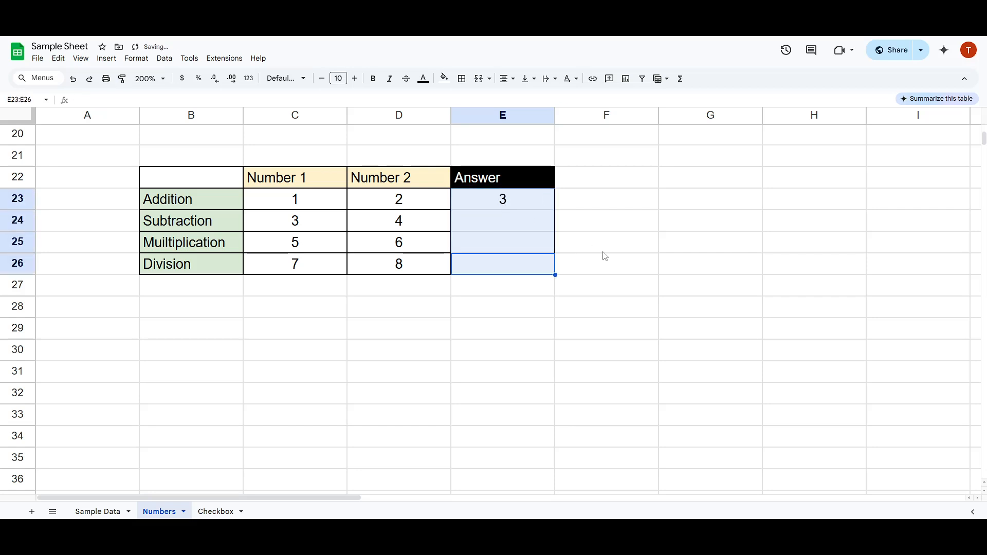
pyautogui.click(604, 256)
# Step: Replace the typed number 1 in the E23 formula with a reference to cell C23
pyautogui.click(507, 209)
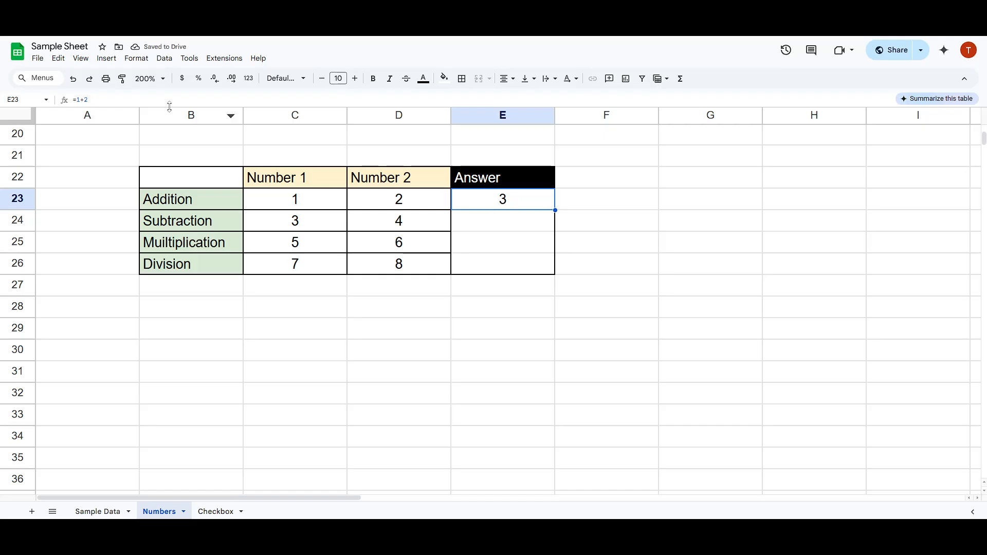
pyautogui.click(139, 103)
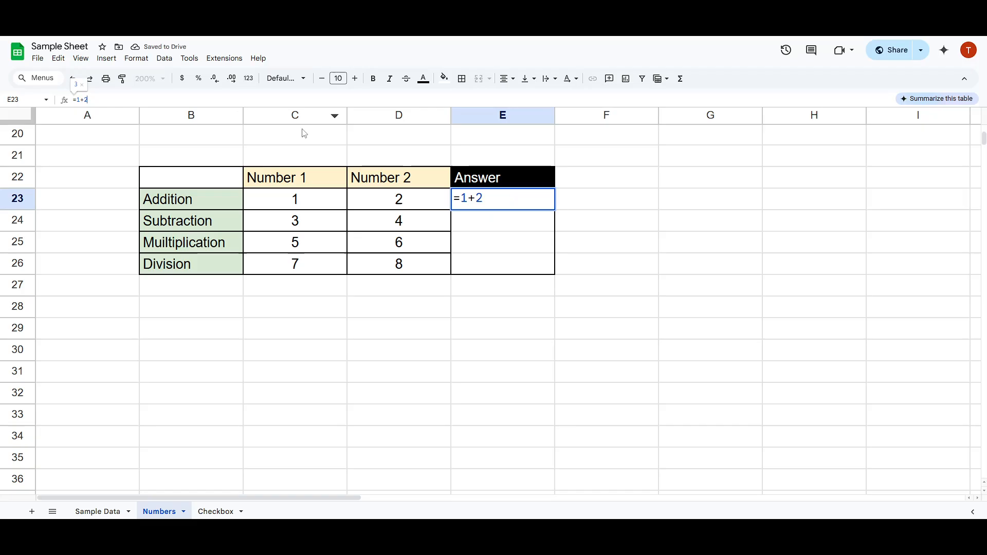
pyautogui.click(513, 201)
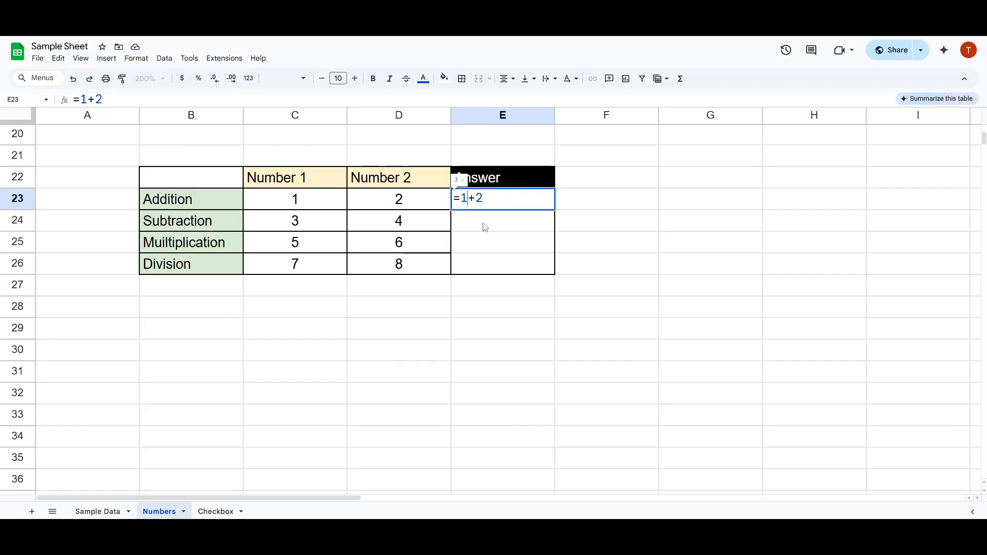
pyautogui.press('BackSpace')
pyautogui.write('C')
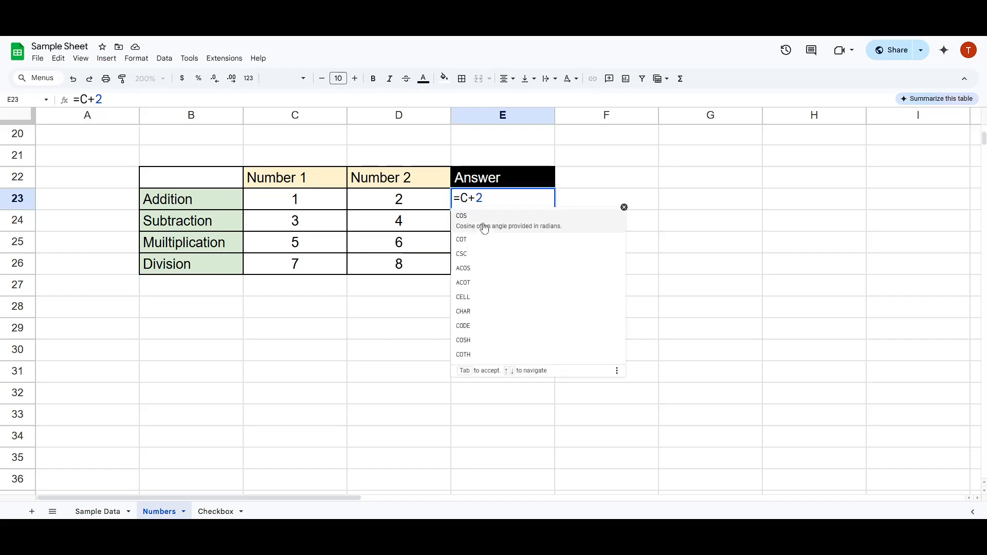
pyautogui.write('23')
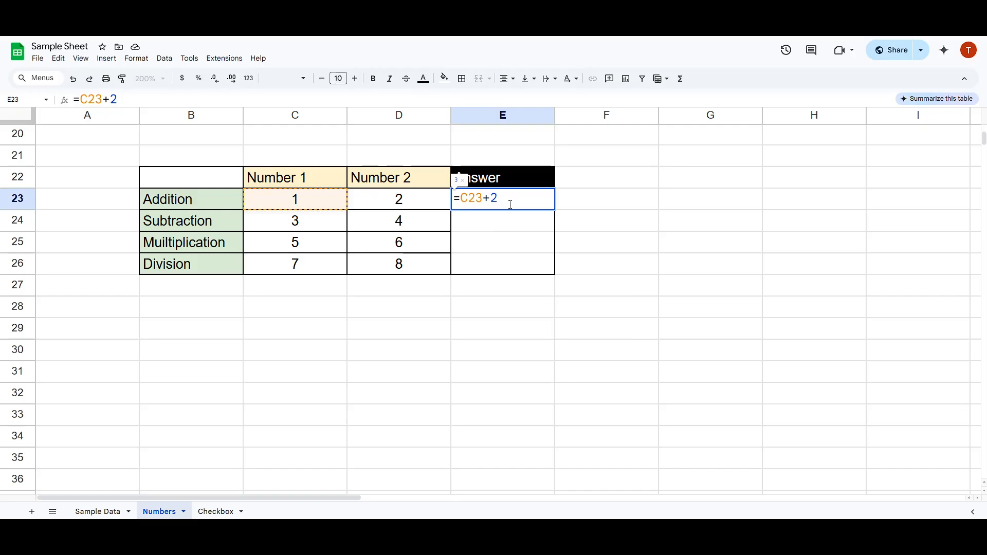
# Step: Replace the 2 in the E23 formula with a reference to D23, giving =C23+D23, and decline the suggested autofill
pyautogui.click(518, 198)
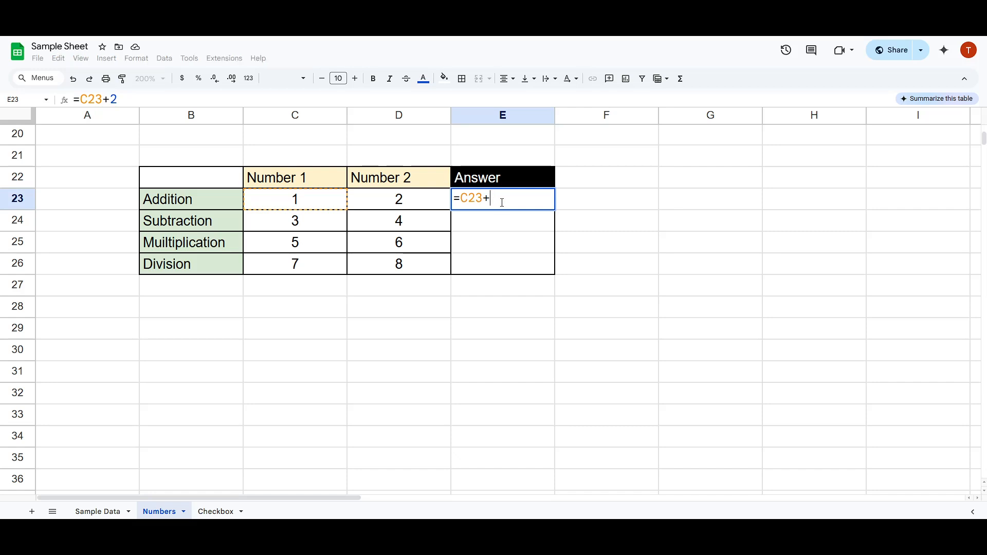
pyautogui.press('BackSpace')
pyautogui.click(401, 201)
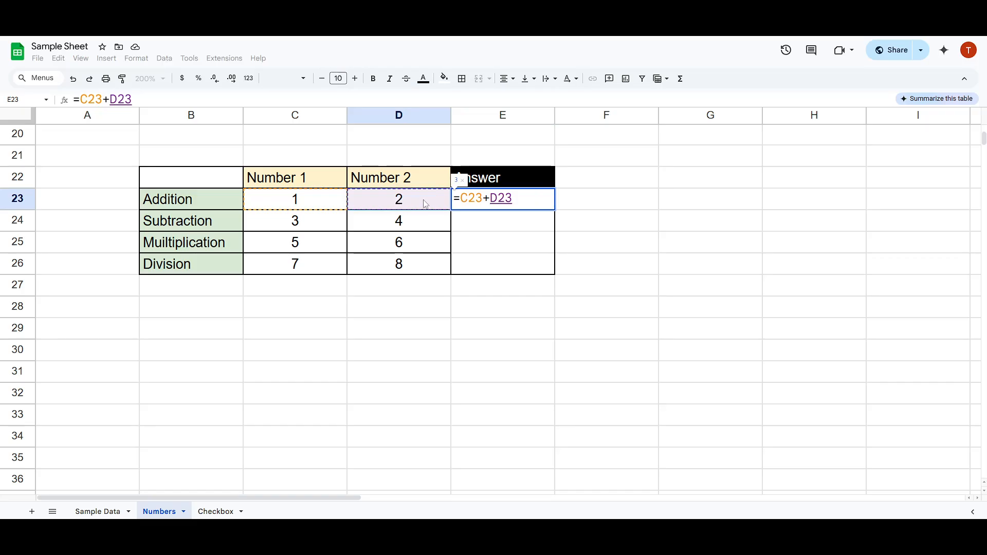
pyautogui.click(524, 204)
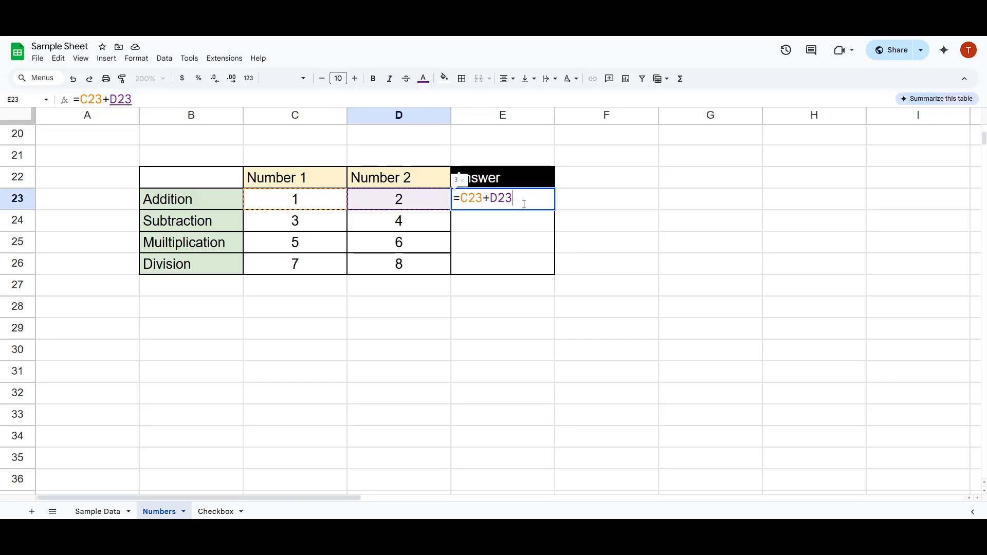
pyautogui.press('Return')
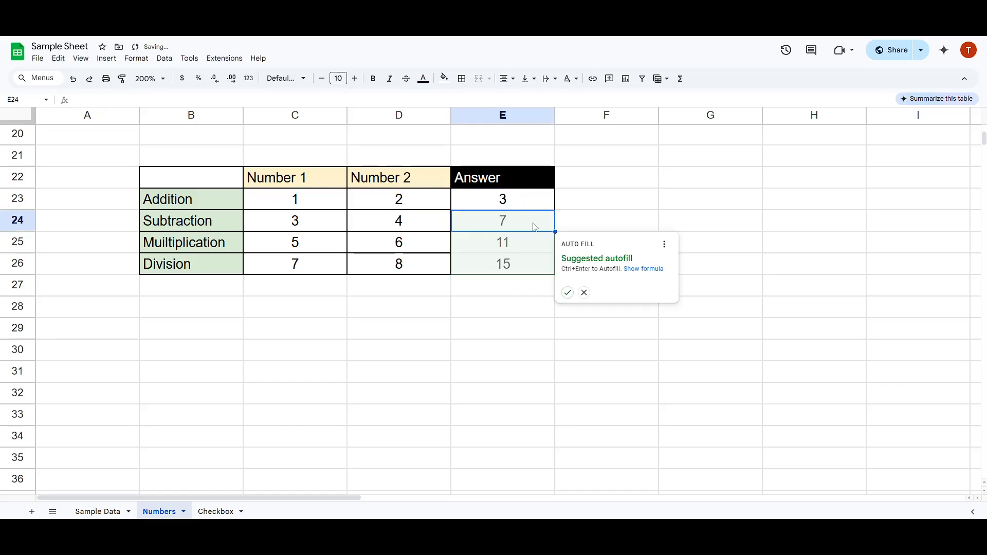
pyautogui.press('Escape')
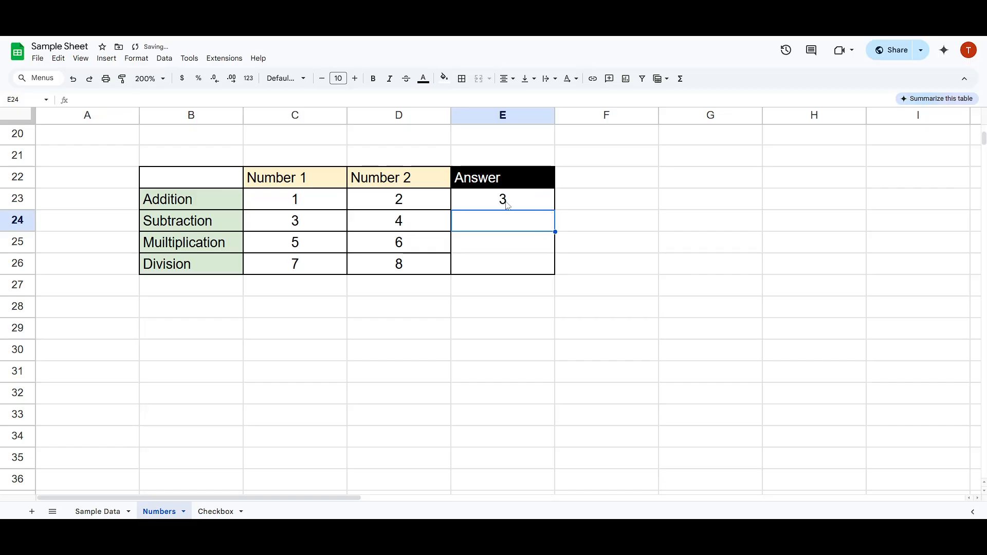
# Step: Set Number 1 in the Addition row to 3
pyautogui.click(302, 203)
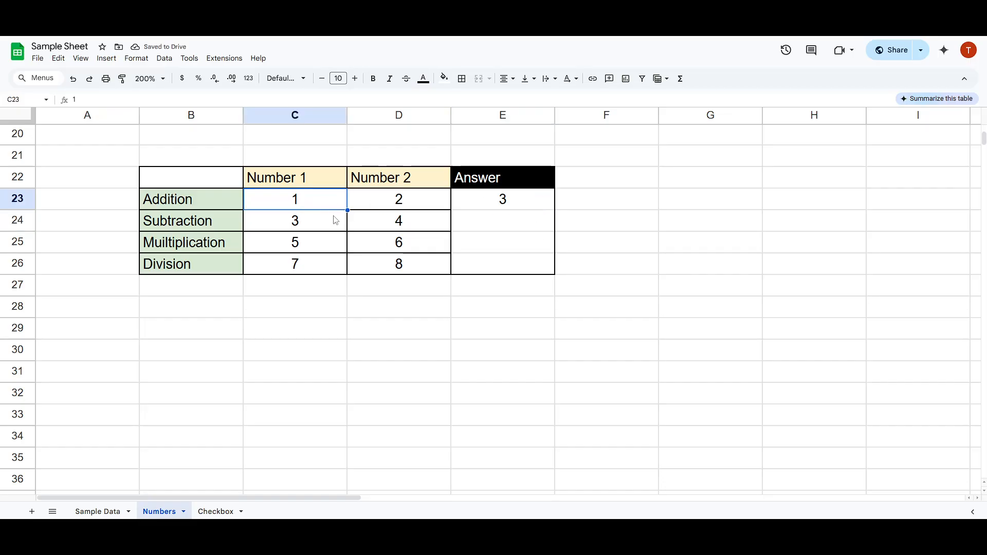
pyautogui.write('3')
pyautogui.press('Return')
pyautogui.hotkey('ctrl', 'Right')
pyautogui.hotkey('ctrl', 'Right')
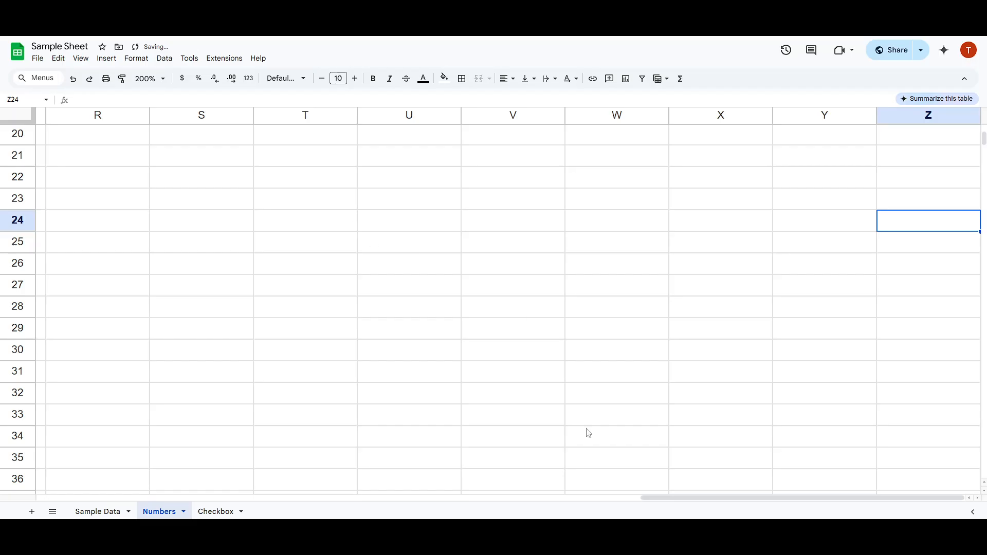
pyautogui.moveTo(665, 499); pyautogui.dragTo(88, 458)
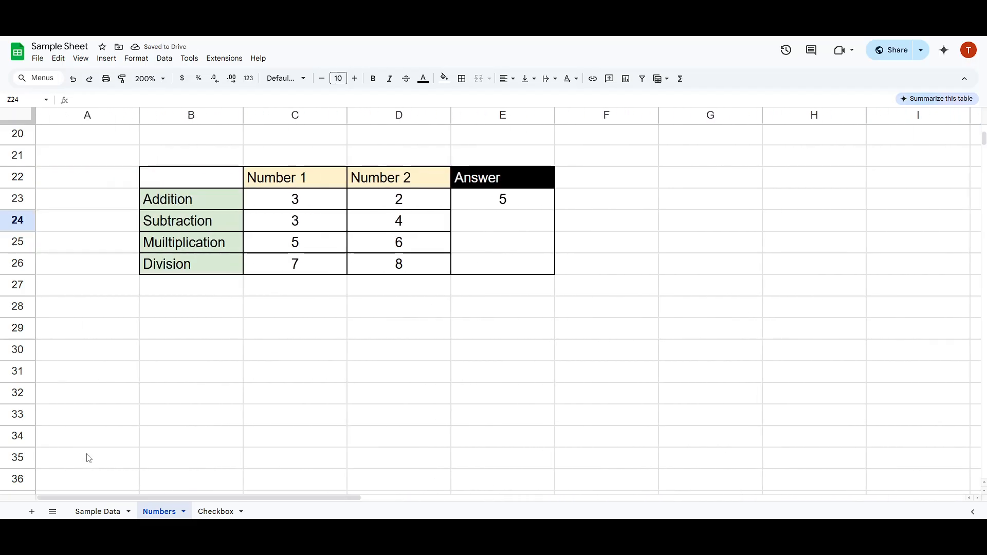
# Step: Set Number 2 in the Addition row to 5
pyautogui.click(396, 205)
pyautogui.write('5')
pyautogui.press('Return')
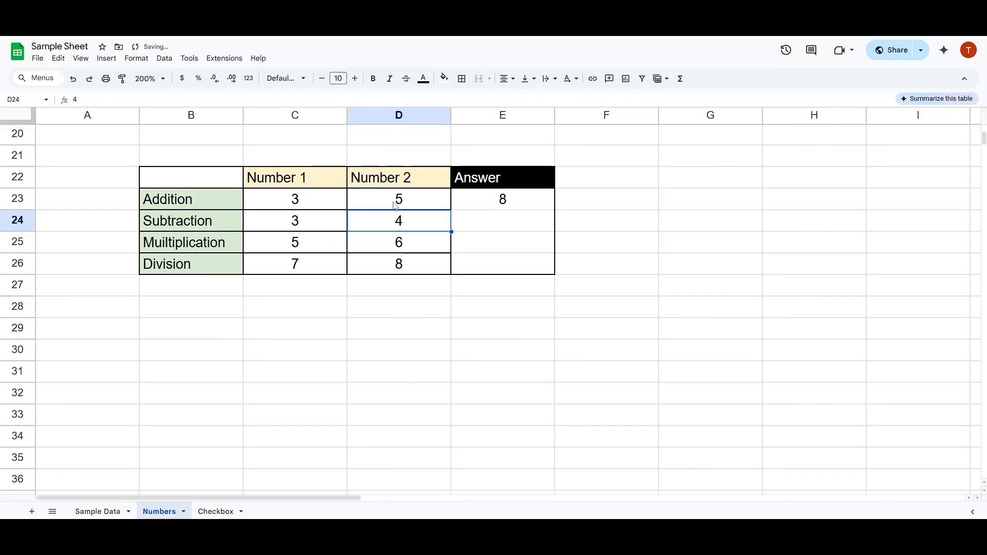
pyautogui.press('Left')
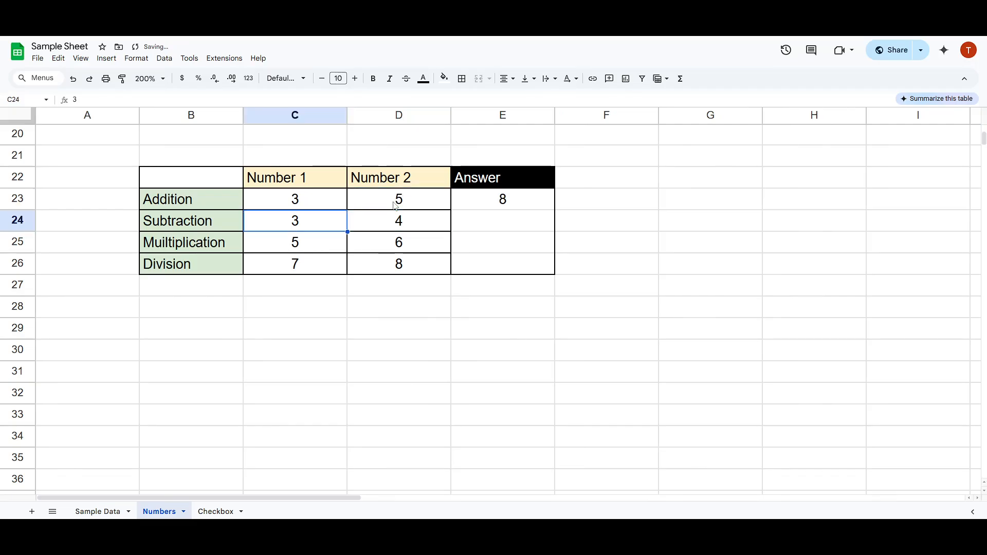
# Step: Fill the addition formula from E23 down through E26
pyautogui.click(521, 222)
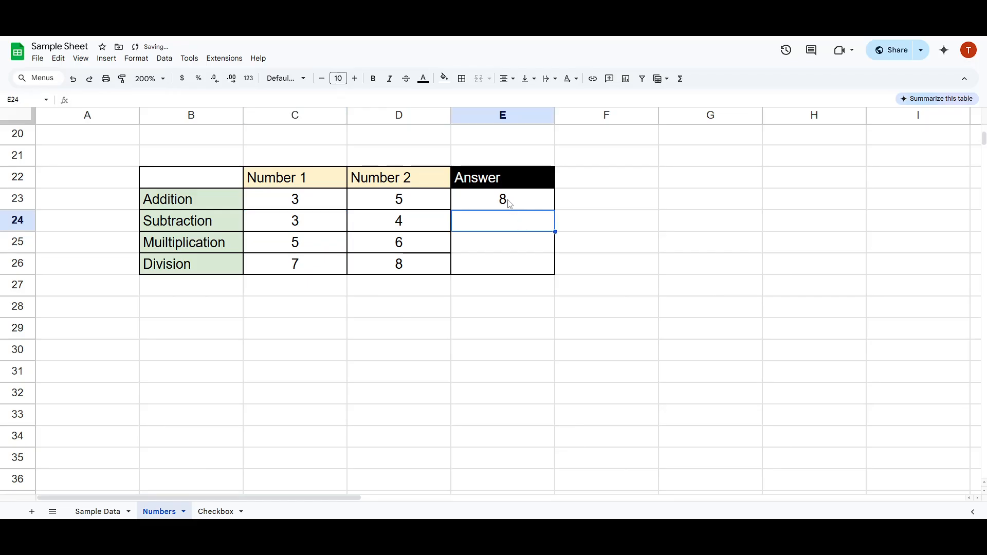
pyautogui.click(508, 203)
pyautogui.moveTo(555, 210); pyautogui.dragTo(552, 271)
# Step: Change the Subtraction row's answer formula in E24 to =C24-D24
pyautogui.click(521, 216)
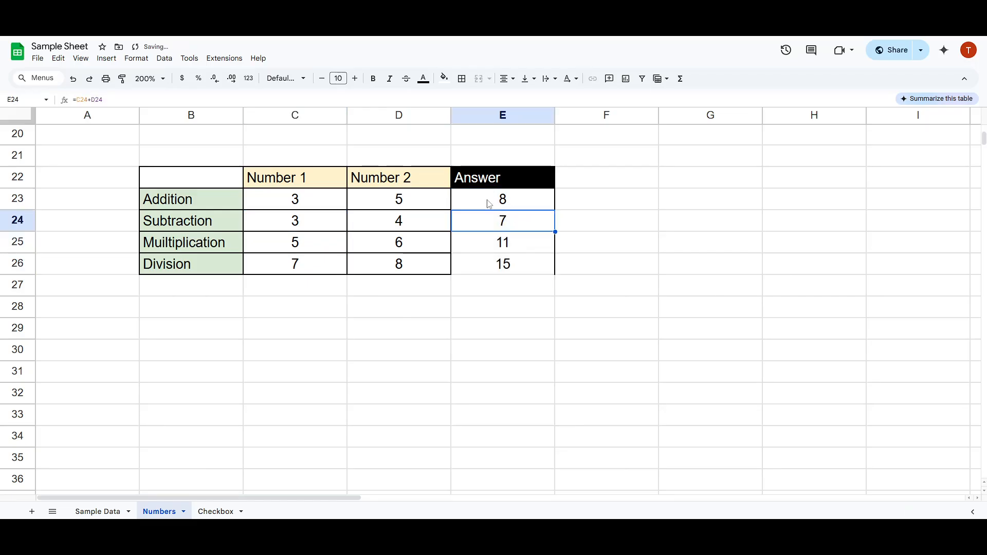
pyautogui.click(93, 101)
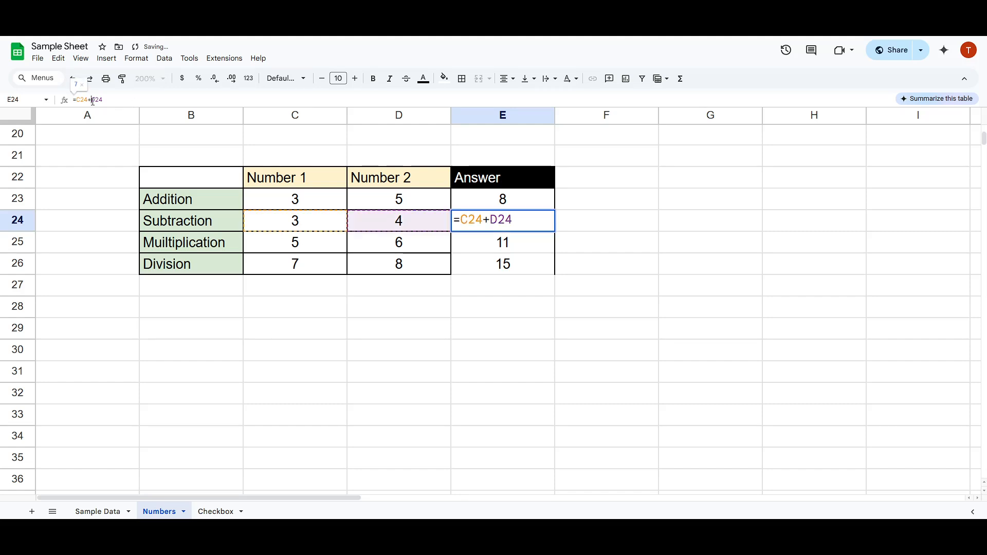
pyautogui.click(491, 219)
pyautogui.press('BackSpace')
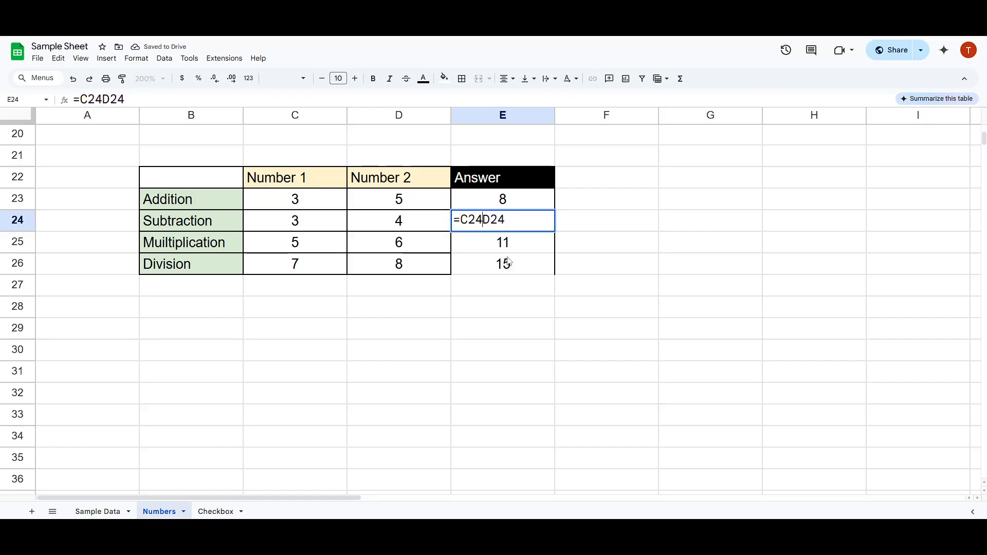
pyautogui.write('-')
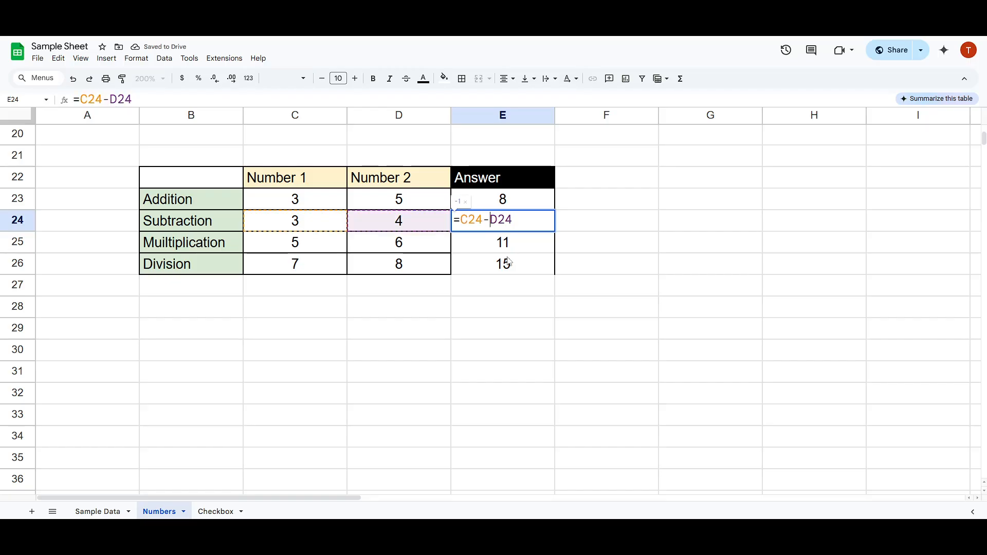
pyautogui.press('Return')
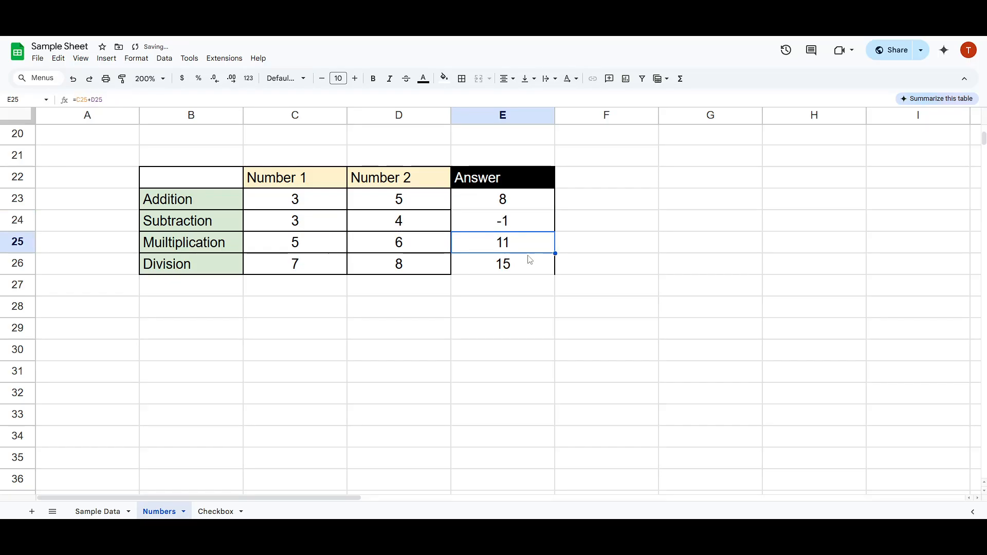
# Step: Set the Subtraction row's Number 1 to 100 and Number 2 to 23
pyautogui.click(389, 231)
pyautogui.click(294, 227)
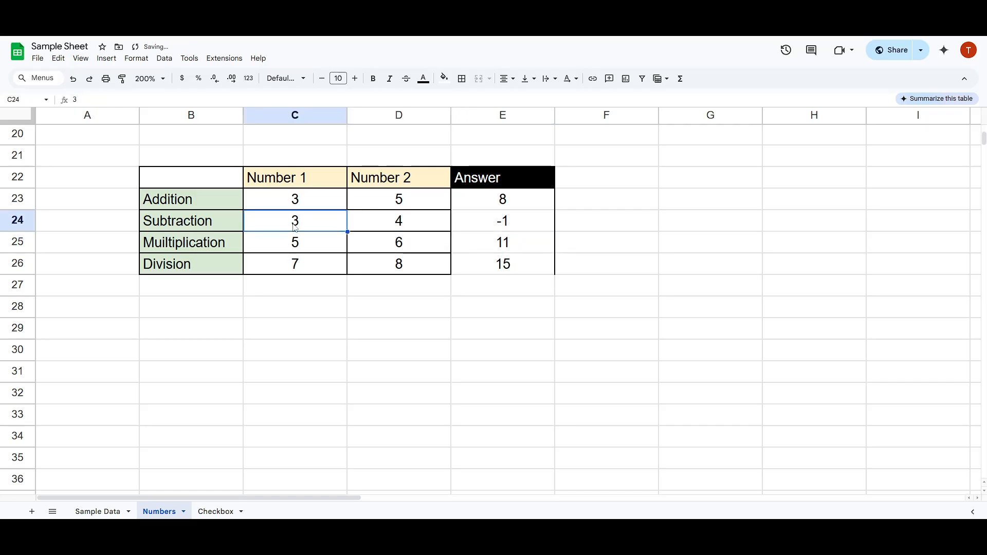
pyautogui.write('100')
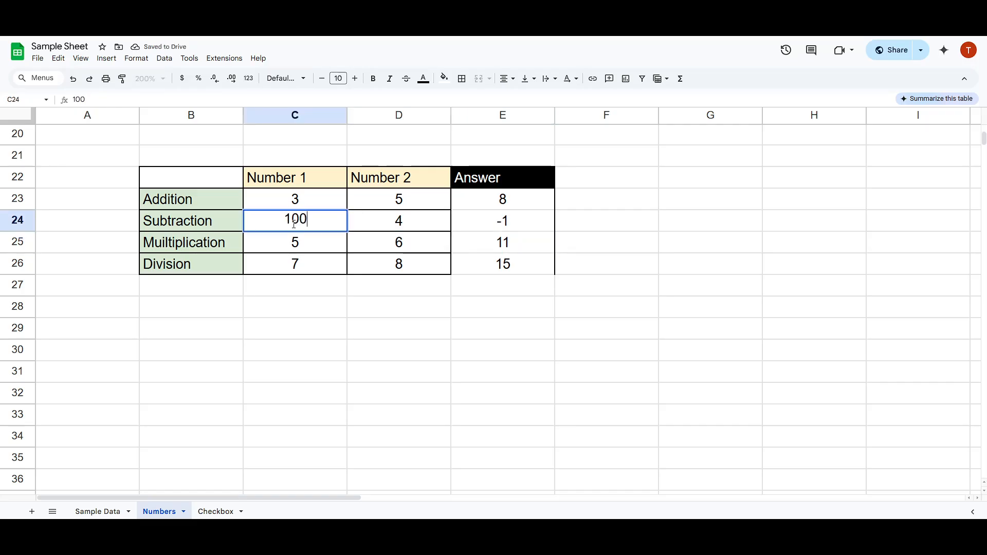
pyautogui.press('Return')
pyautogui.press('Right')
pyautogui.press('Up')
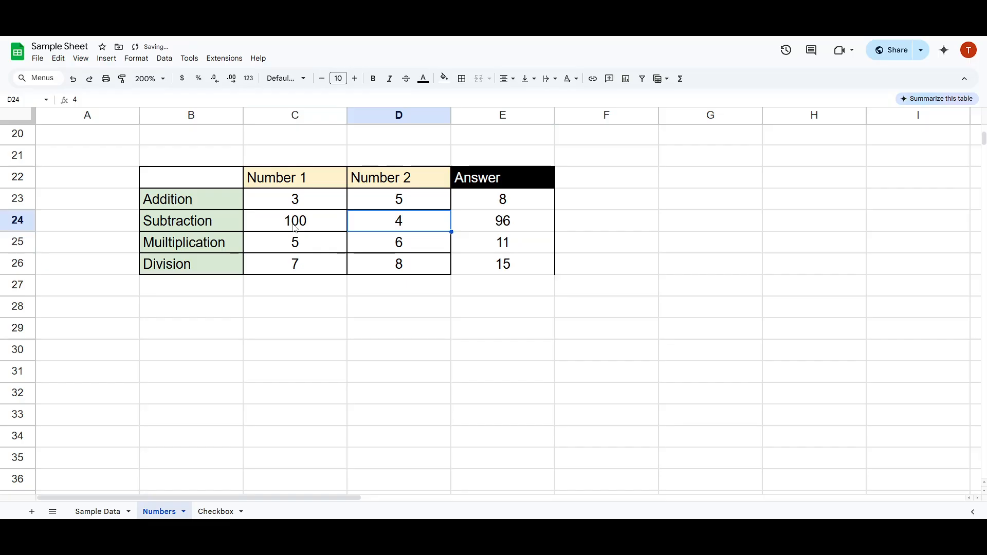
pyautogui.write('23')
pyautogui.press('Return')
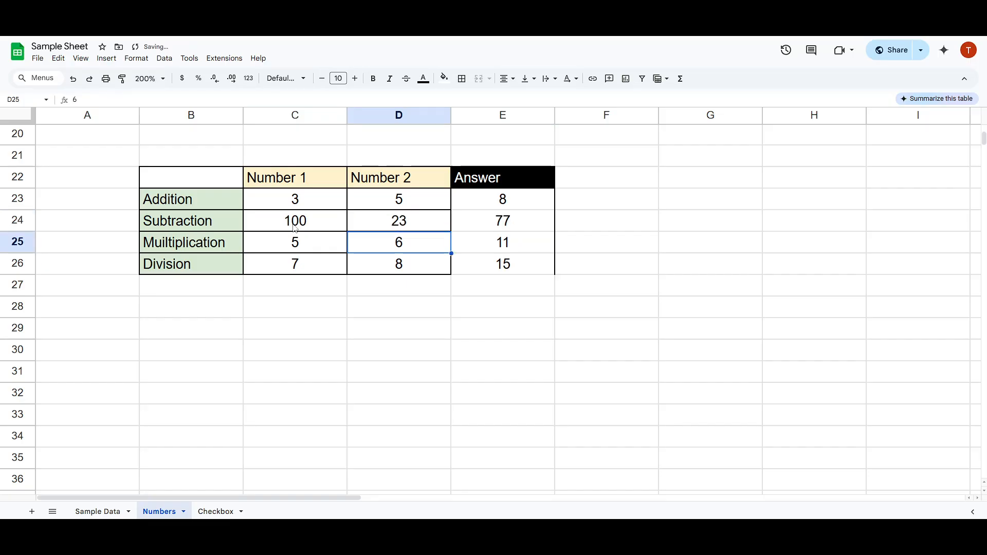
# Step: Change the multiplication row's answer formula in E25 to =C25*D25
pyautogui.click(483, 241)
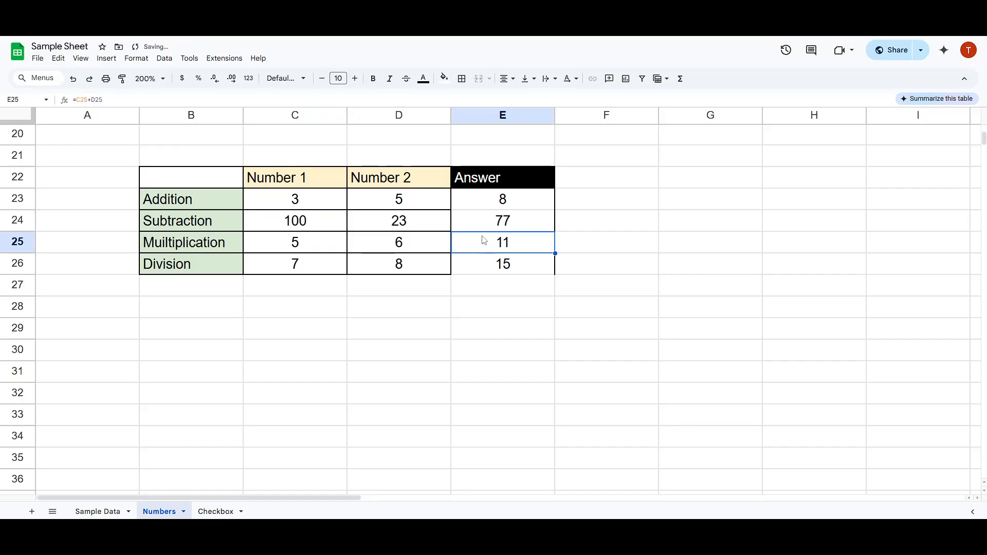
pyautogui.click(139, 100)
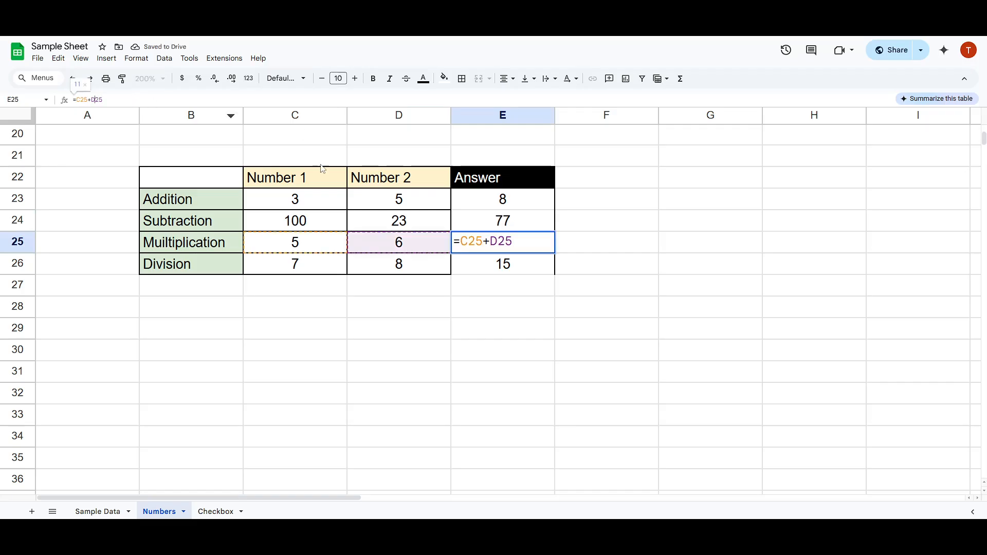
pyautogui.click(485, 242)
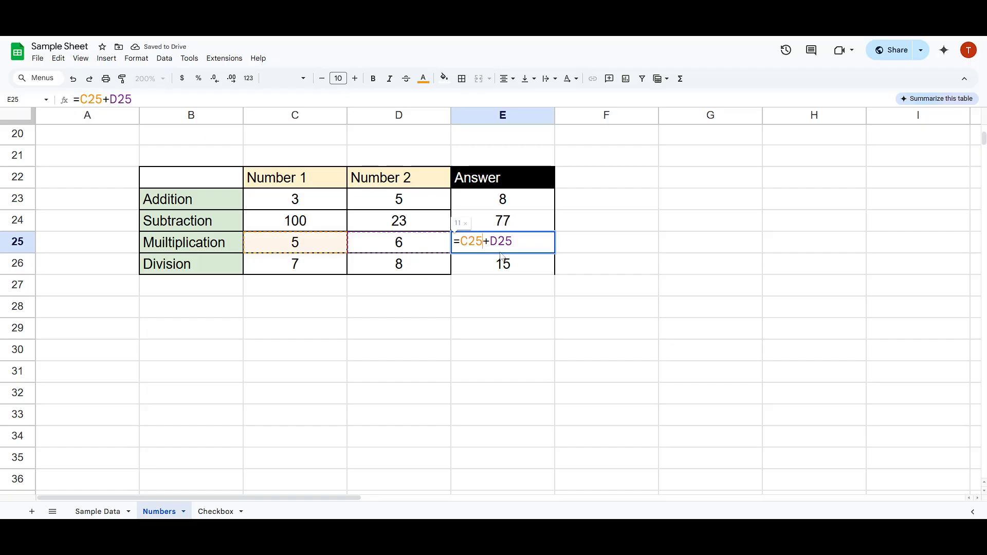
pyautogui.press('Delete')
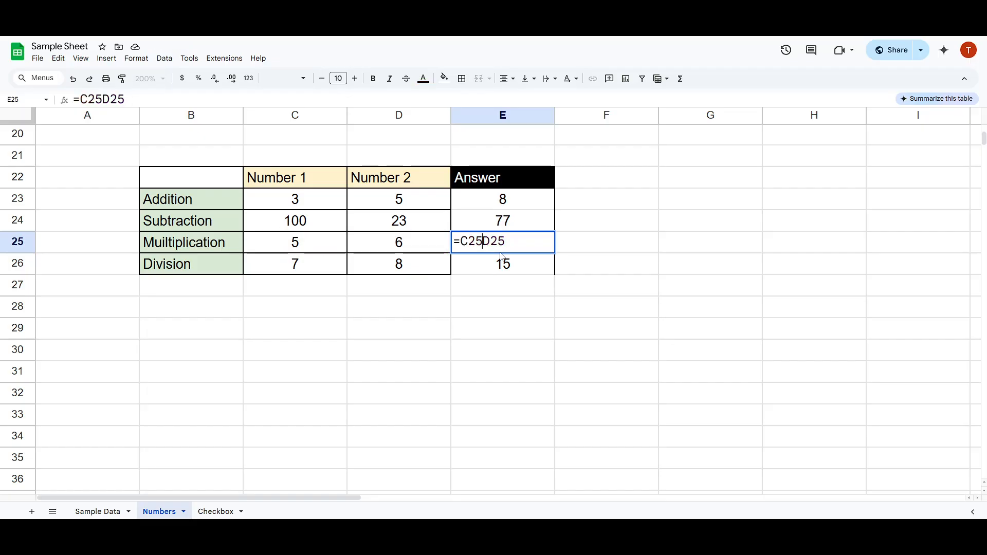
pyautogui.write('*')
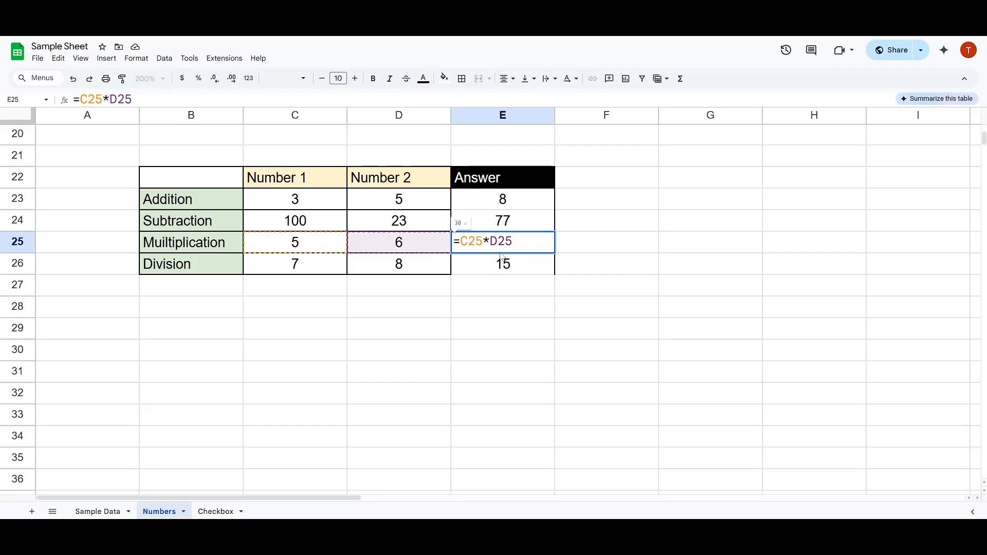
pyautogui.press('Return')
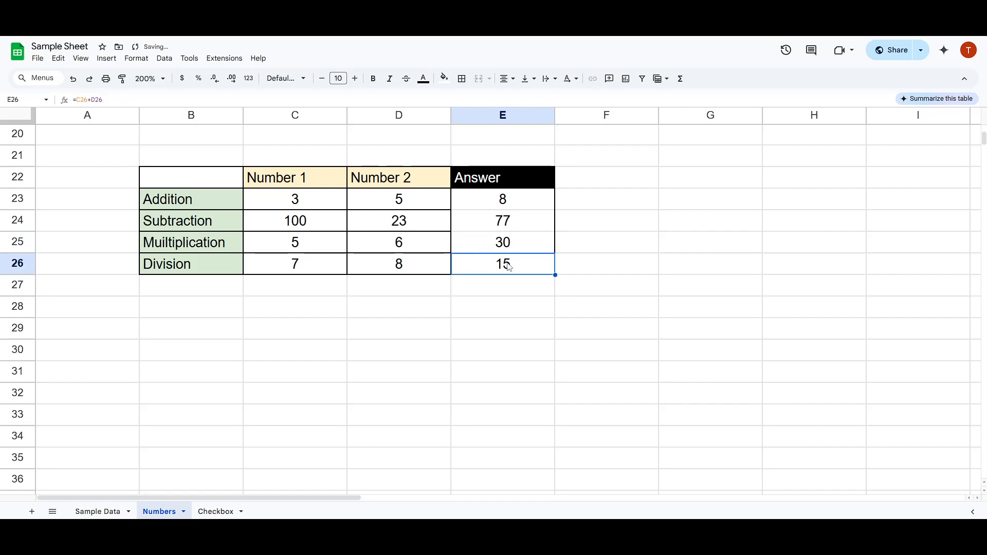
# Step: Change the Division row's answer formula in E26 to =C26/D26
pyautogui.click(95, 99)
pyautogui.click(492, 260)
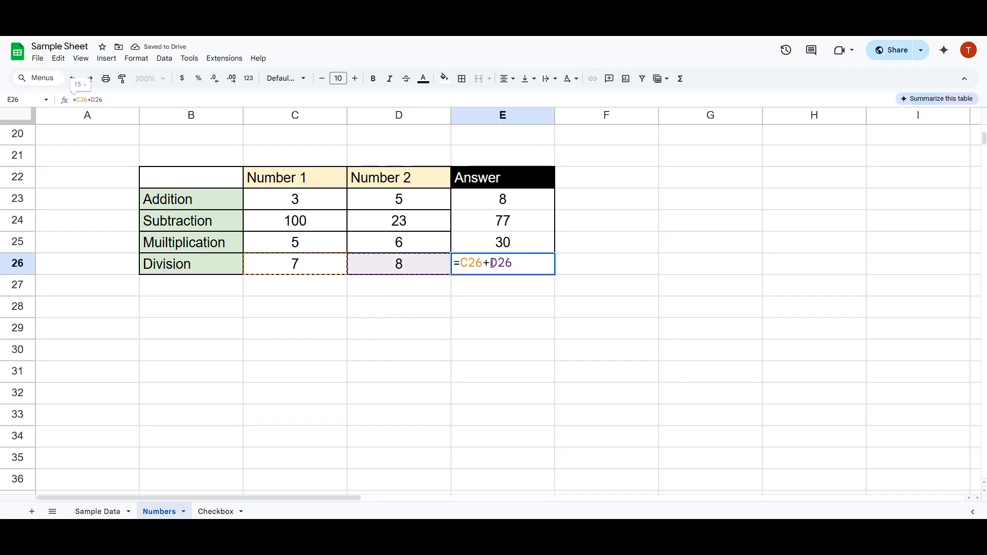
pyautogui.press('BackSpace')
pyautogui.write('/')
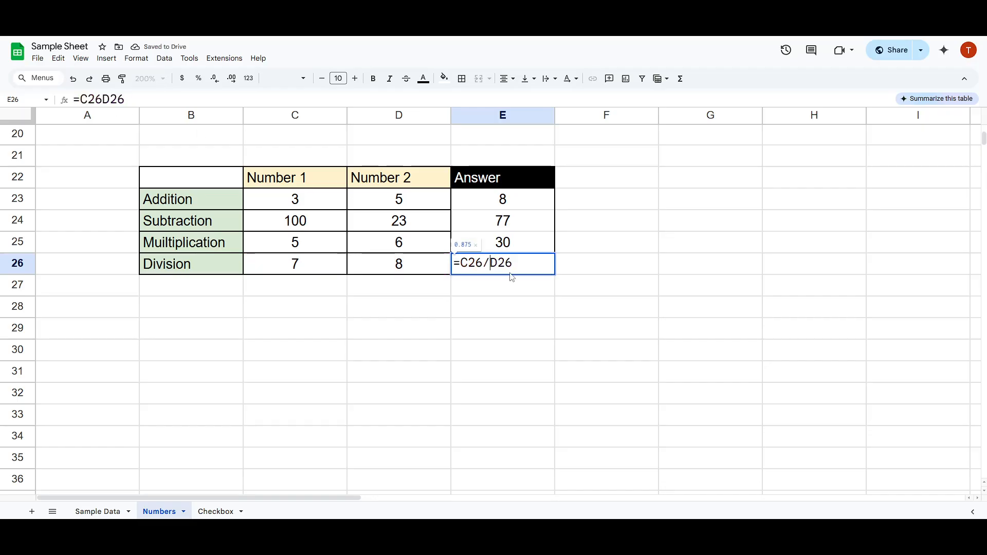
pyautogui.press('Return')
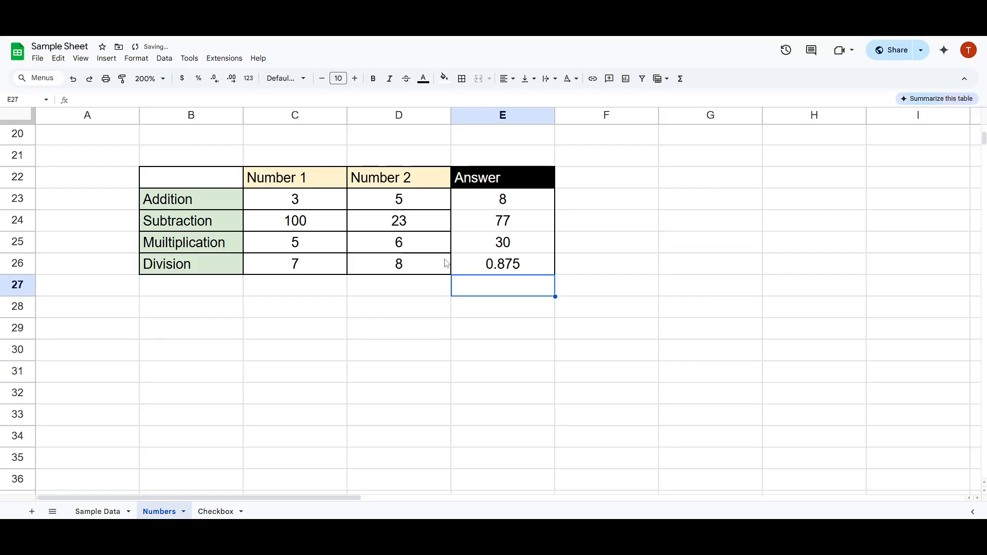
# Step: Set Number 1 in the Division row to 16
pyautogui.click(317, 274)
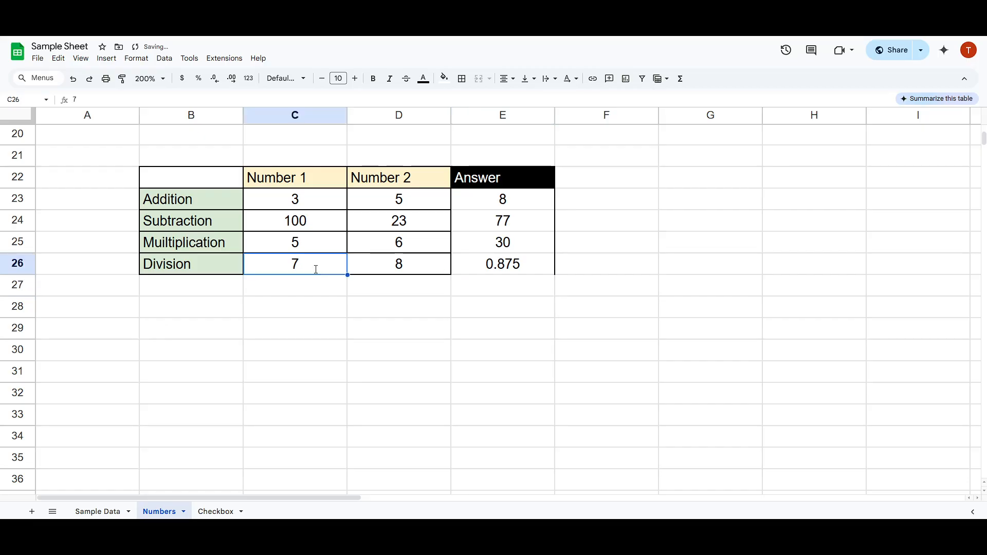
pyautogui.write('16')
pyautogui.press('Return')
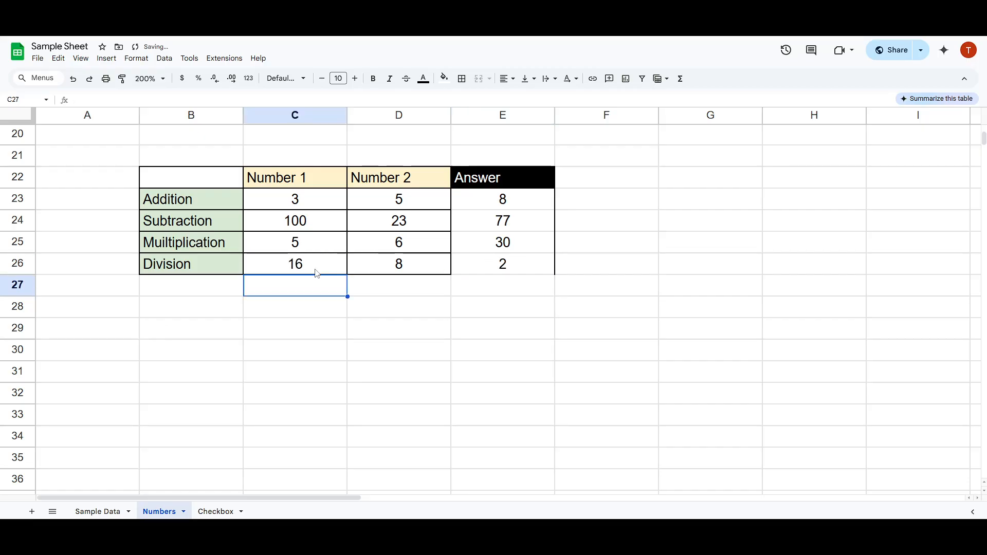
# Step: Set the multiplication row's Number 1 to 3 and Number 2 to 2
pyautogui.click(317, 273)
pyautogui.press('Up')
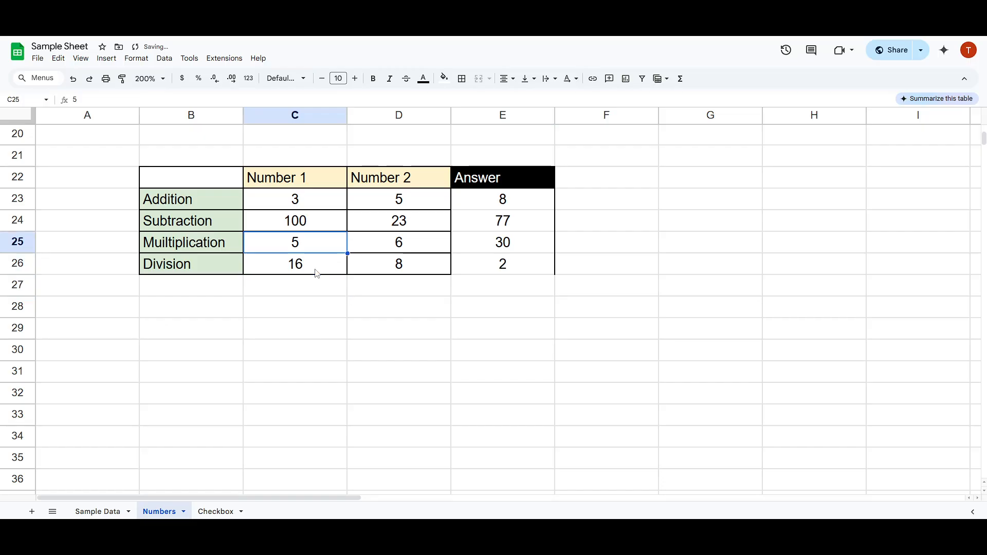
pyautogui.write('3')
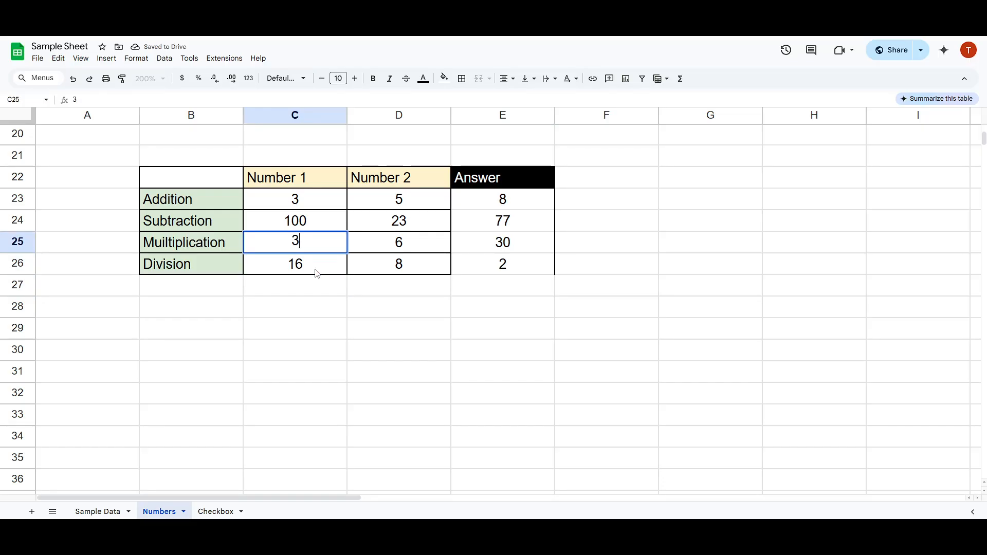
pyautogui.press('Return')
pyautogui.press('Right')
pyautogui.press('Right')
pyautogui.press('Up')
pyautogui.press('Left')
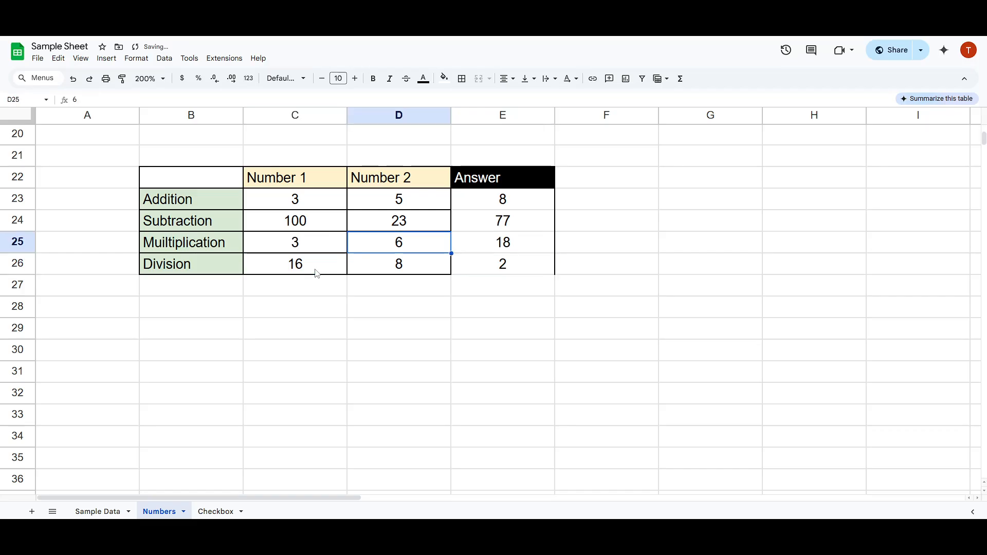
pyautogui.write('2')
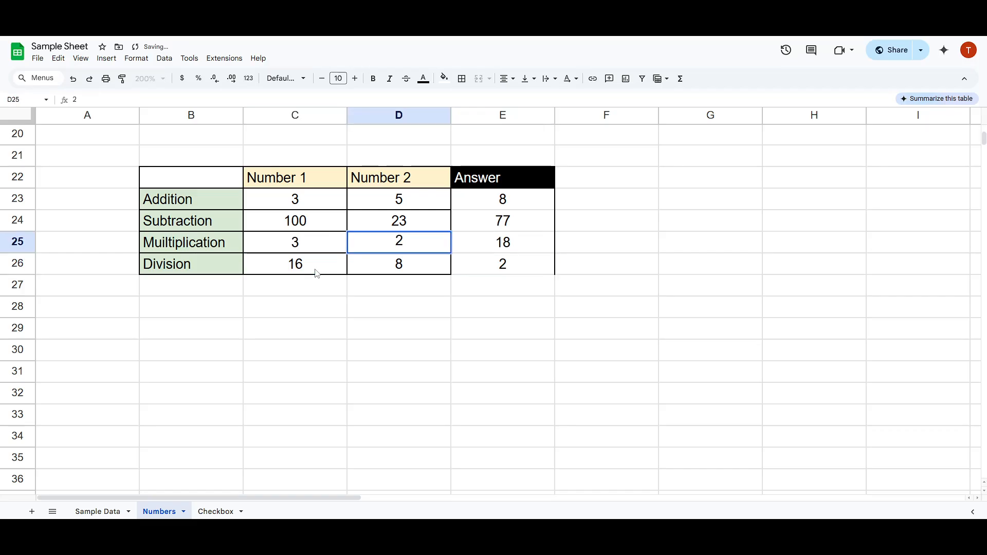
pyautogui.press('Return')
pyautogui.press('Left')
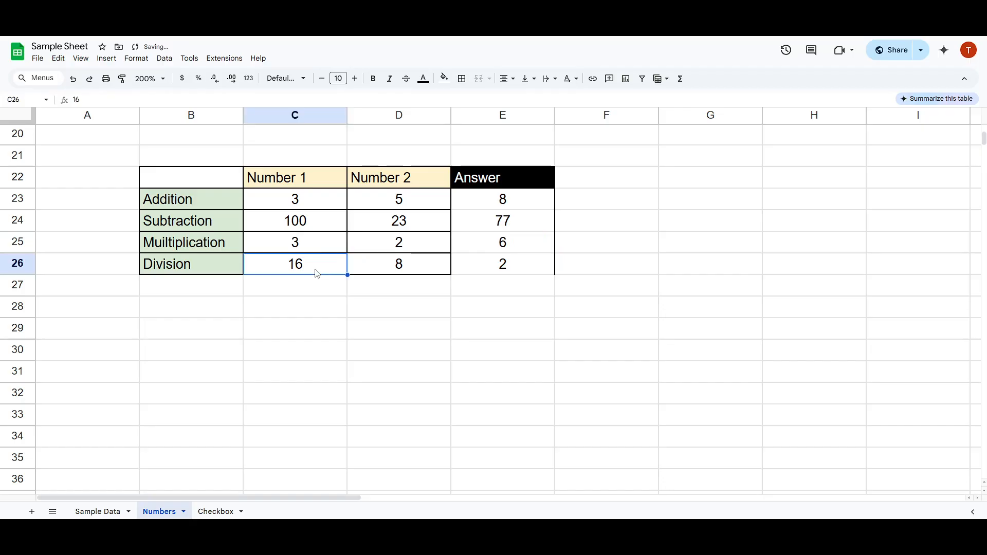
pyautogui.press('Right')
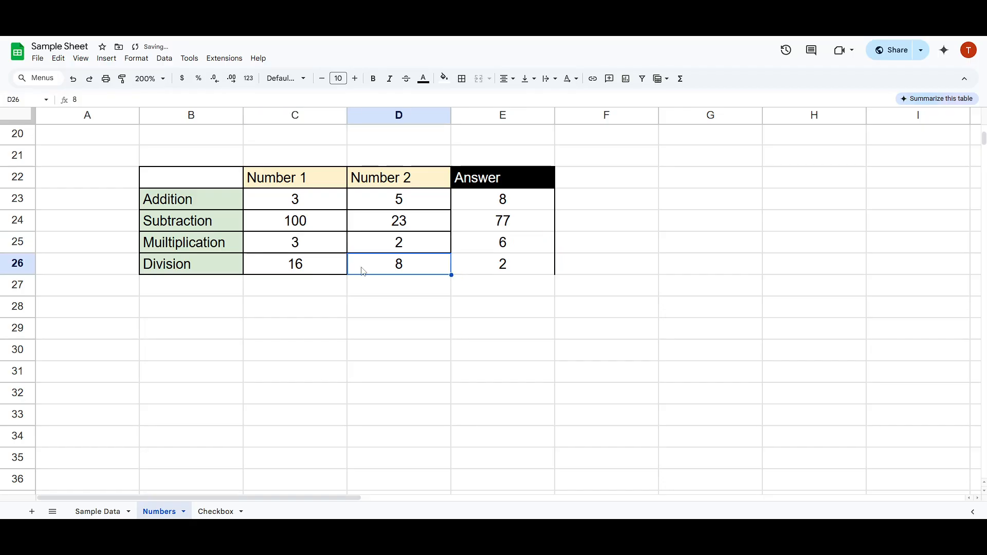
pyautogui.click(499, 270)
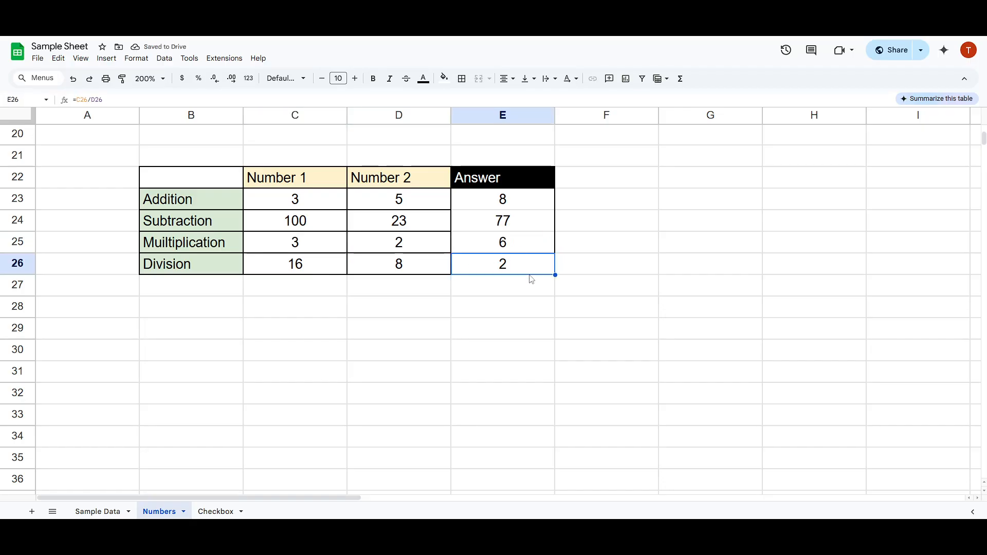
# Step: Enter each row's operator symbol beside its answer: / in F26, * in F25, - in F24 and + in F23
pyautogui.click(600, 271)
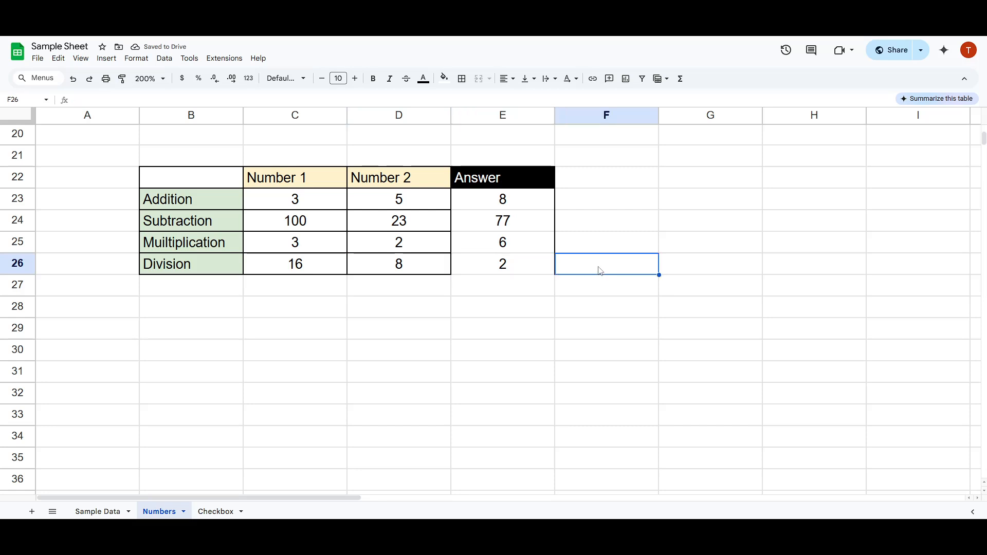
pyautogui.write('/')
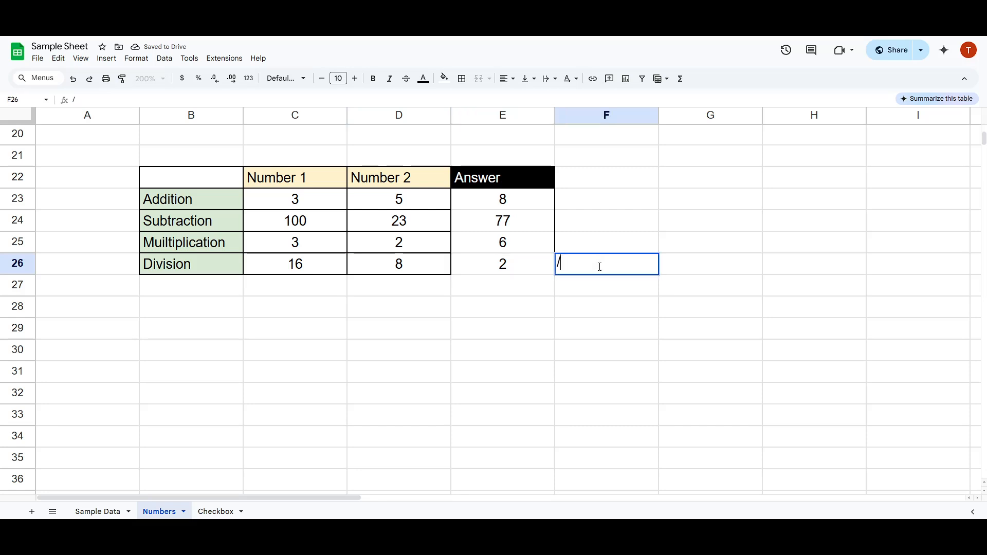
pyautogui.press('Up')
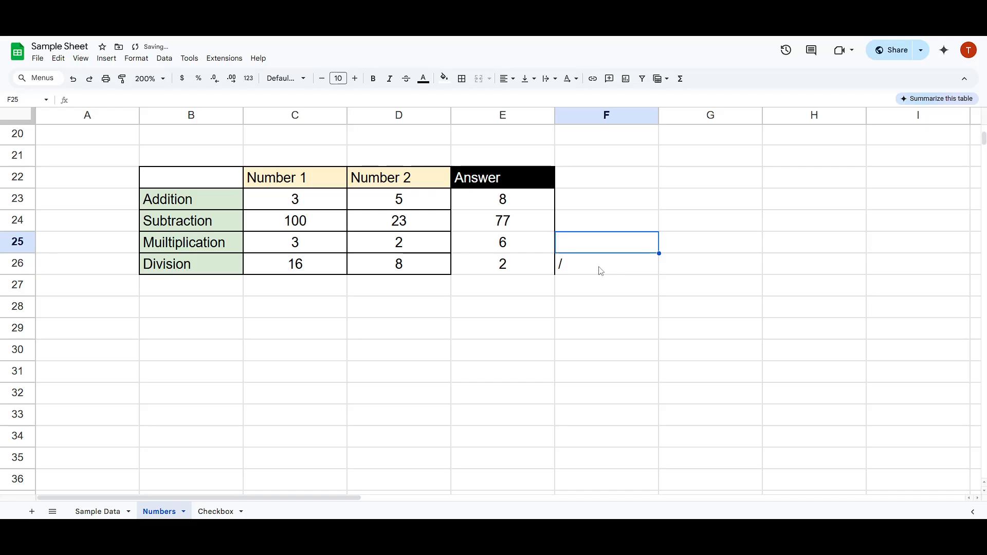
pyautogui.write('*')
pyautogui.press('Up')
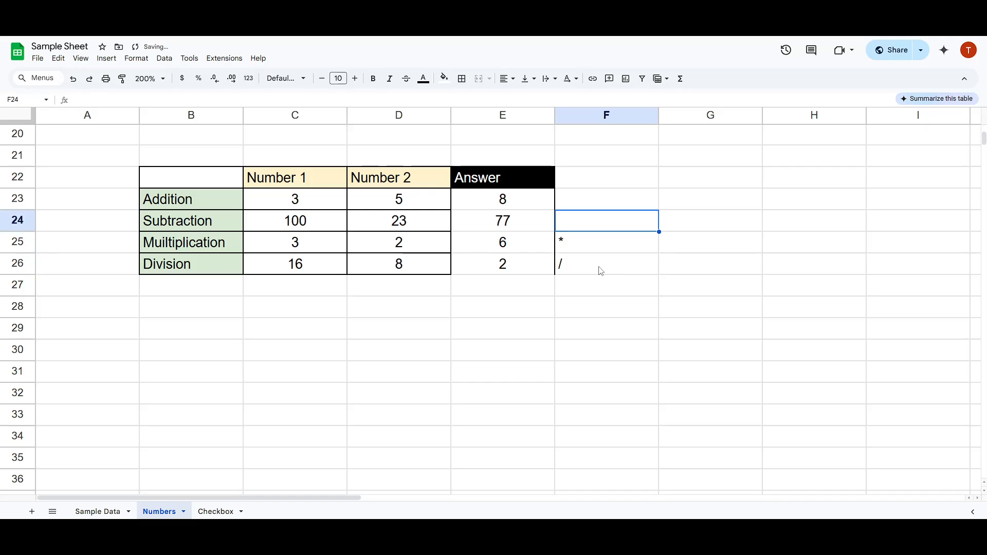
pyautogui.write('-')
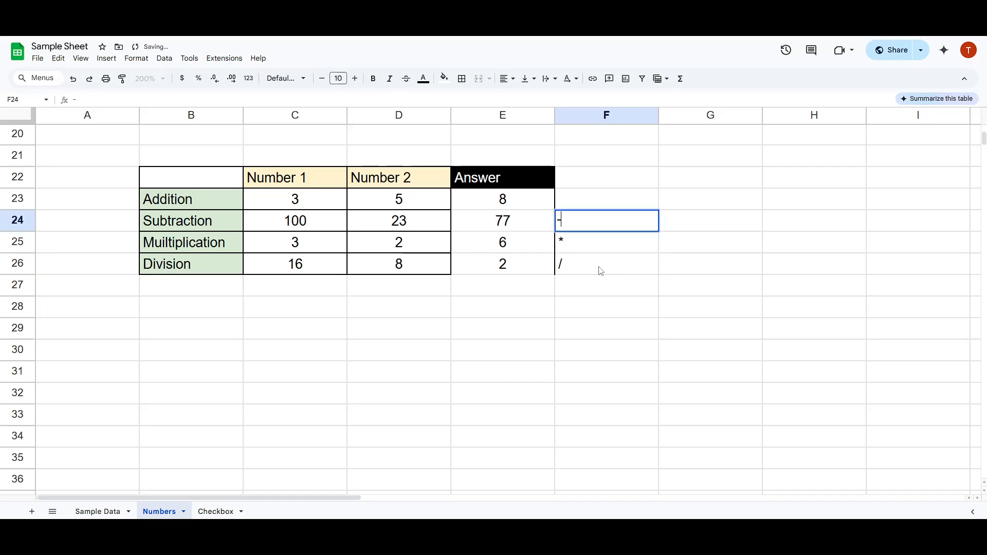
pyautogui.press('Up')
pyautogui.write('+')
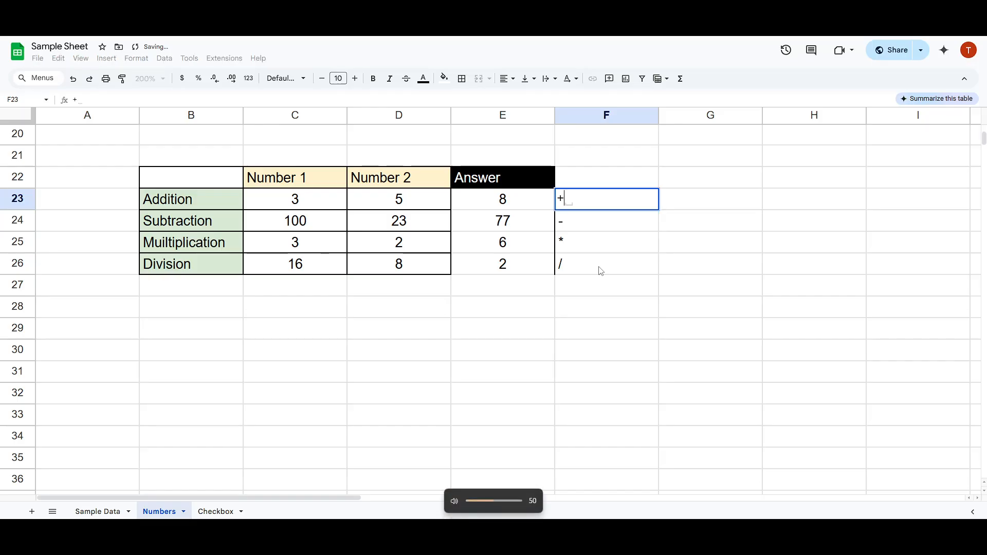